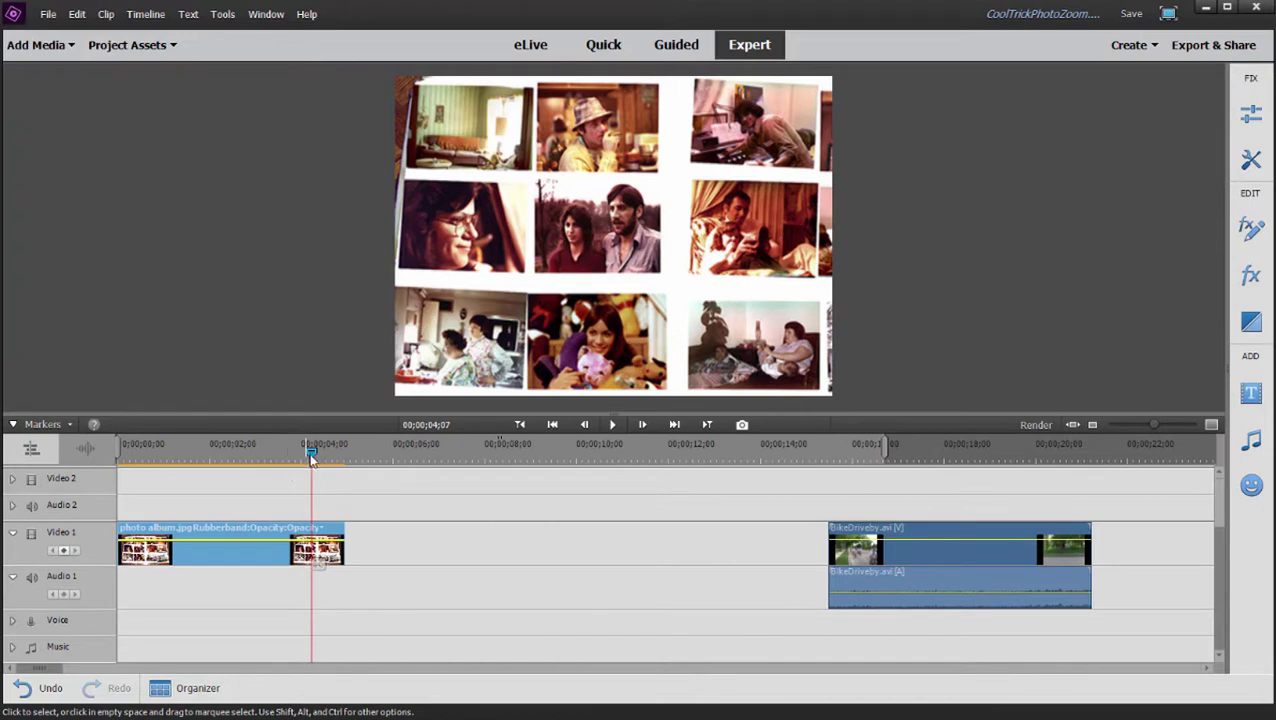
Move the playhead from the start to about 17;10 inside the BikeDriveby clip.
drag(311, 458, 256, 475)
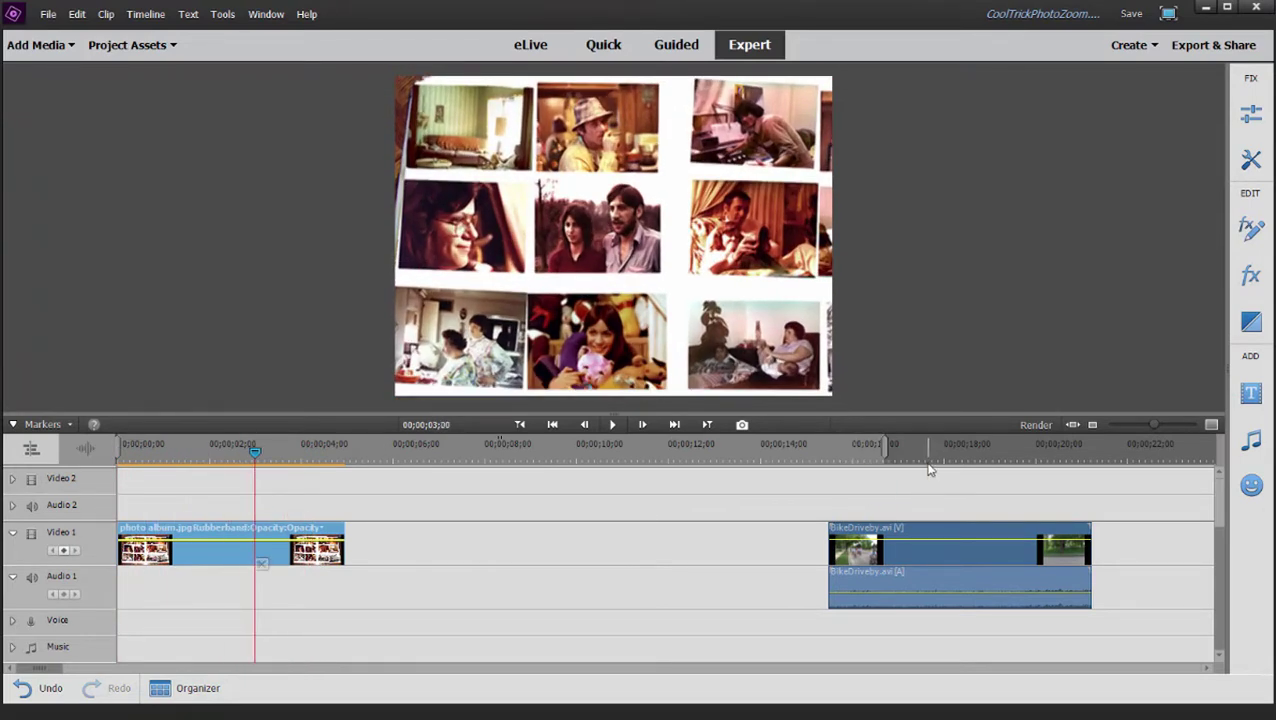
click(913, 450)
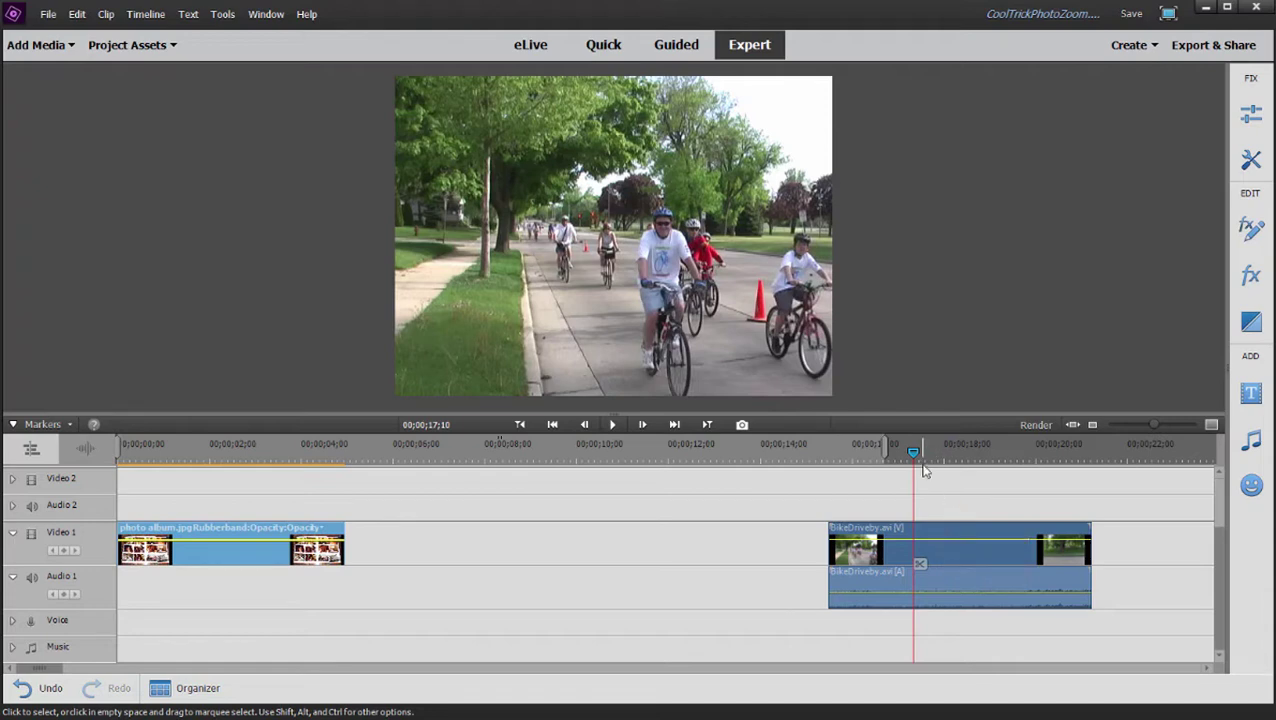
Insert a 5-second freeze frame of BikeDriveby.avi's first frame right before the clip on Video 1.
mouse_move(915, 457)
mouse_down()
mouse_move(862, 470)
mouse_move(915, 470)
mouse_up()
click(822, 492)
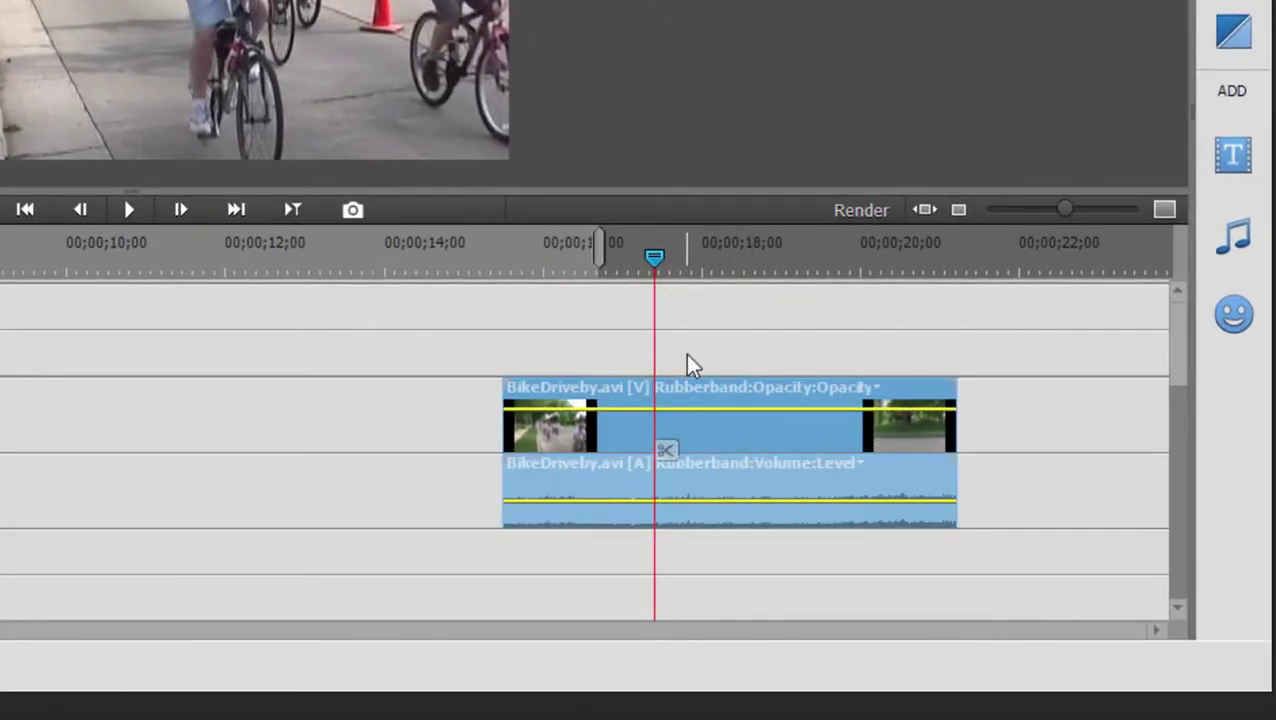
key(Page_Up)
key(Page_Down)
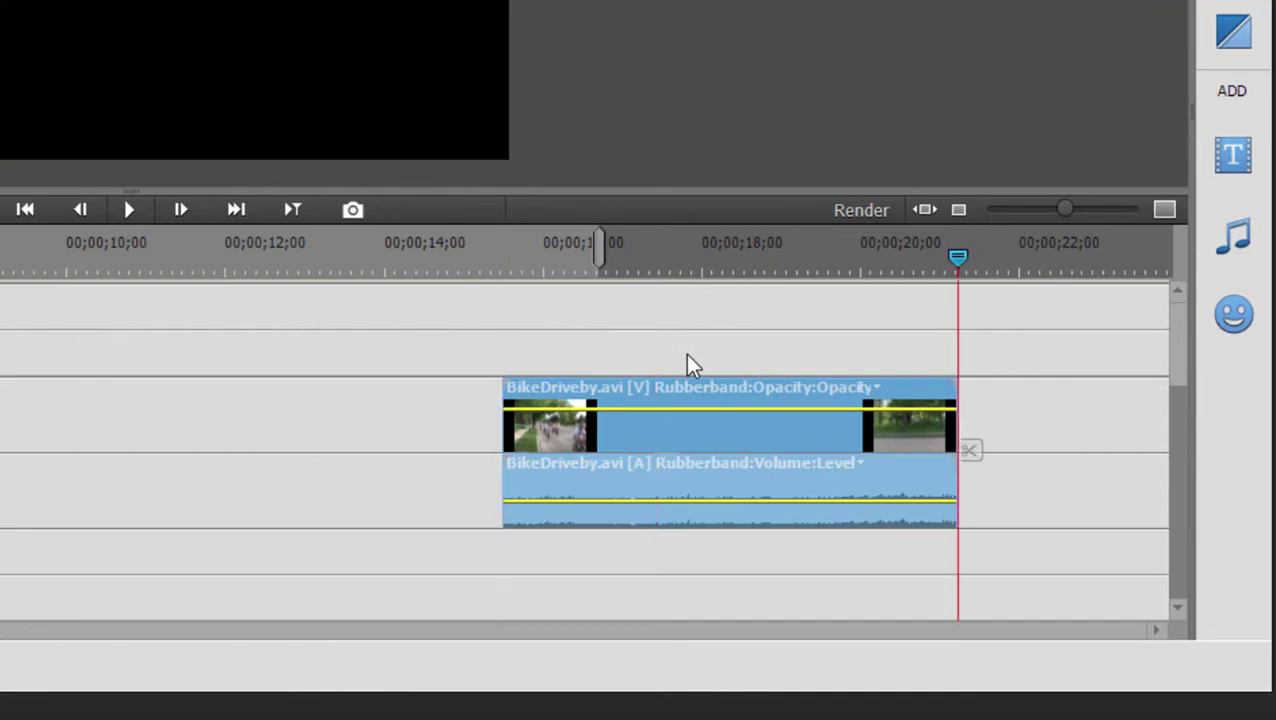
key(Page_Up)
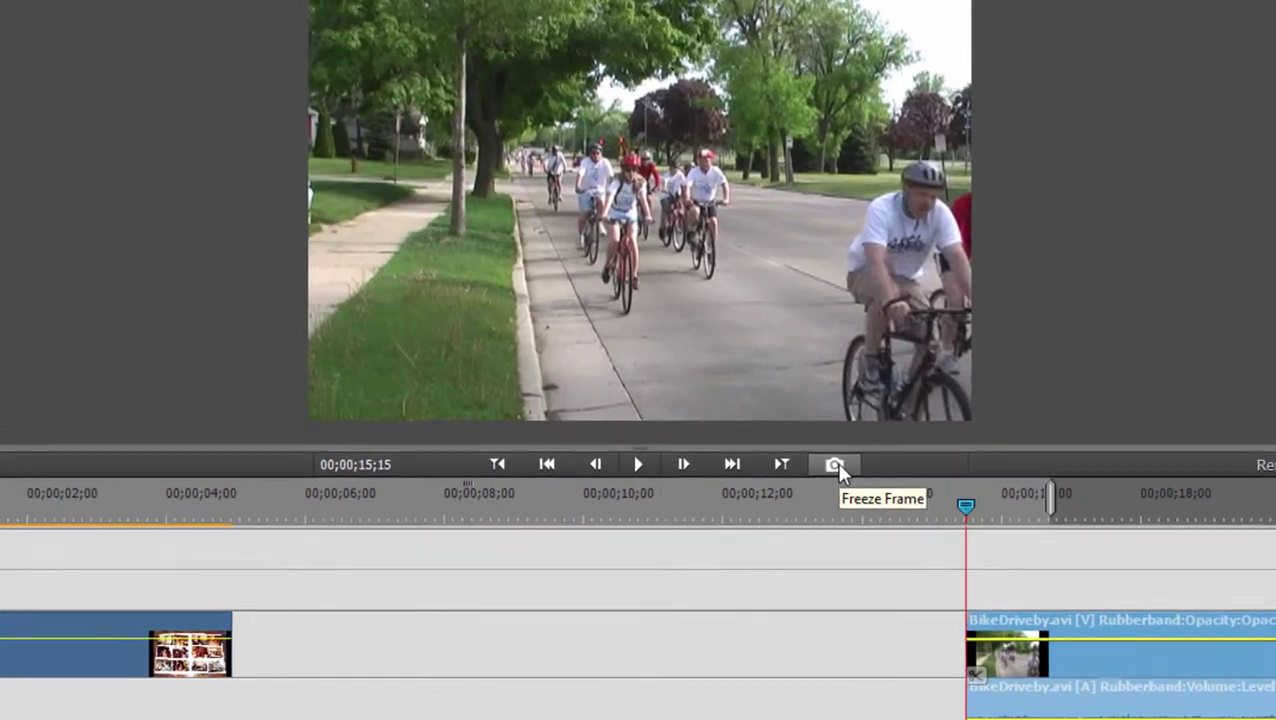
click(773, 452)
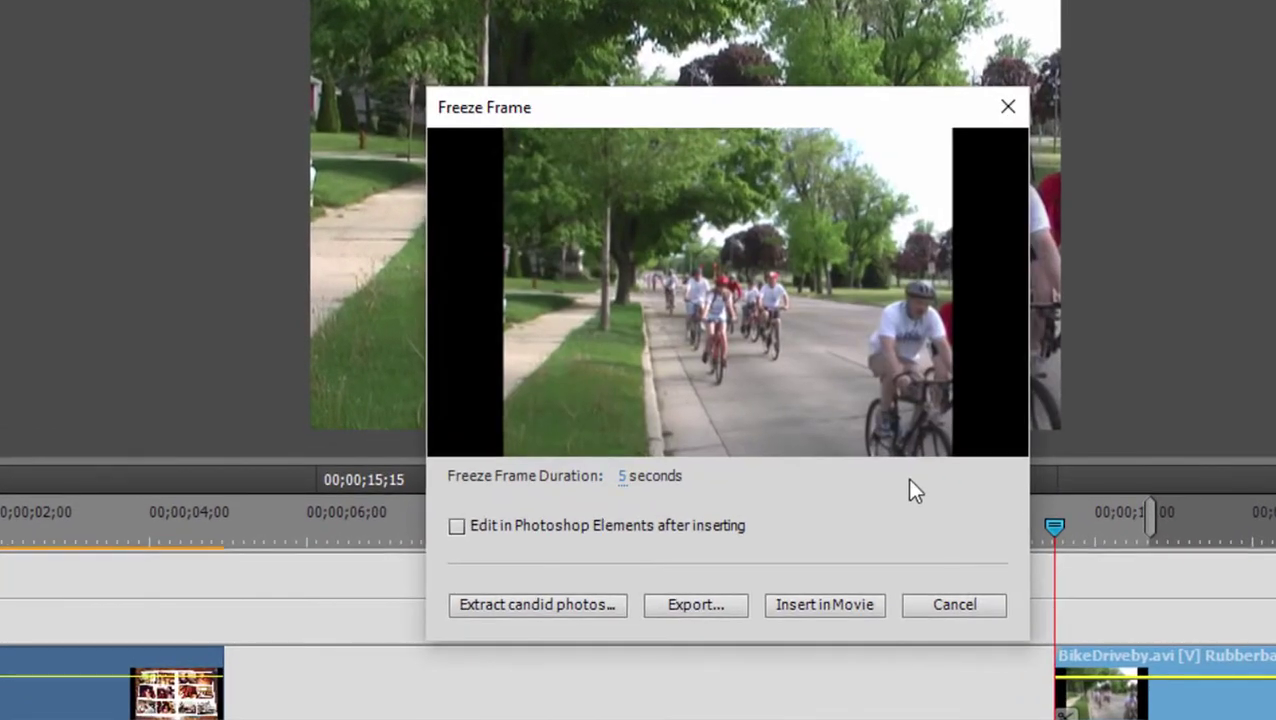
click(840, 612)
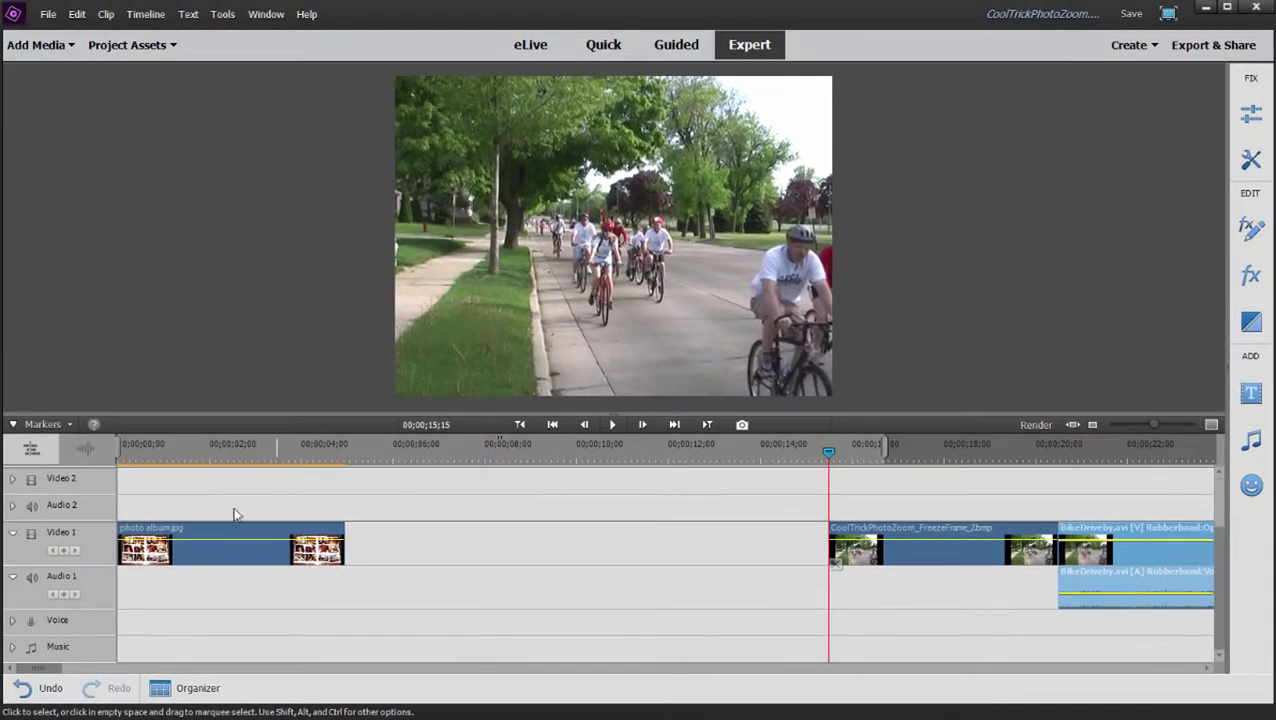
Go to the photo album.jpg clip's first Motion keyframe, back from the 00;00;02;00 keyframe.
click(219, 557)
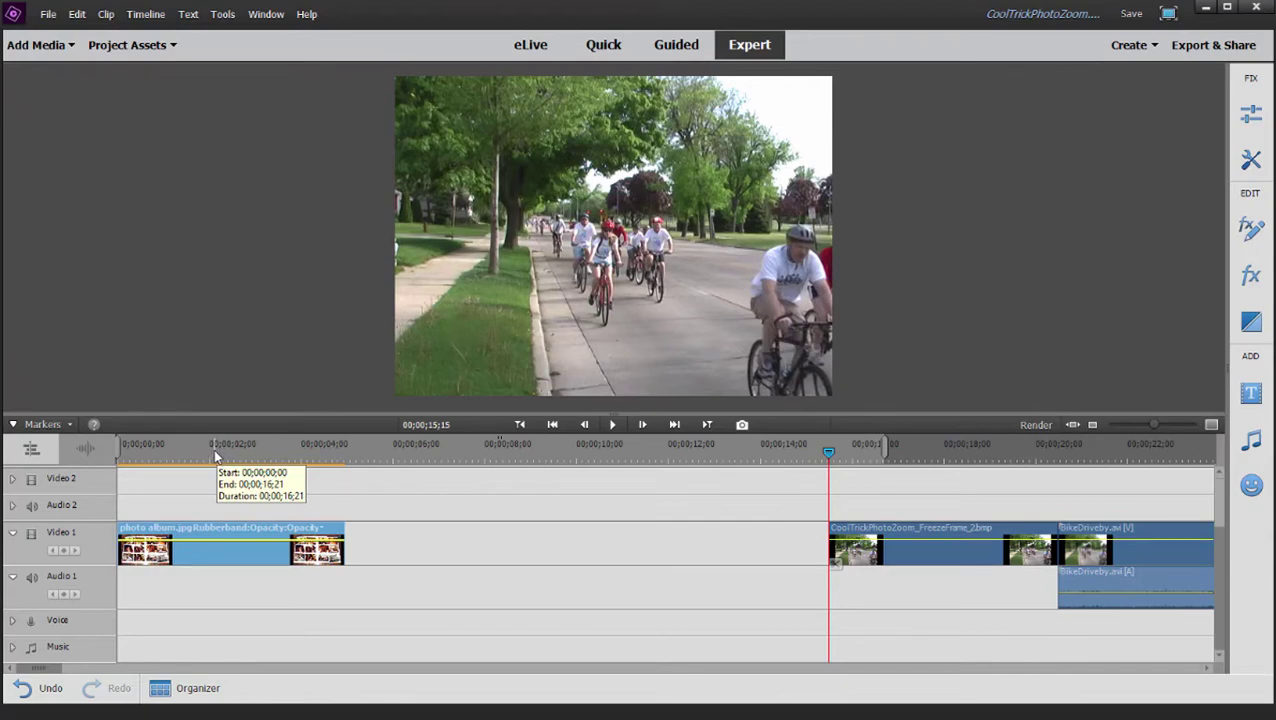
click(1249, 228)
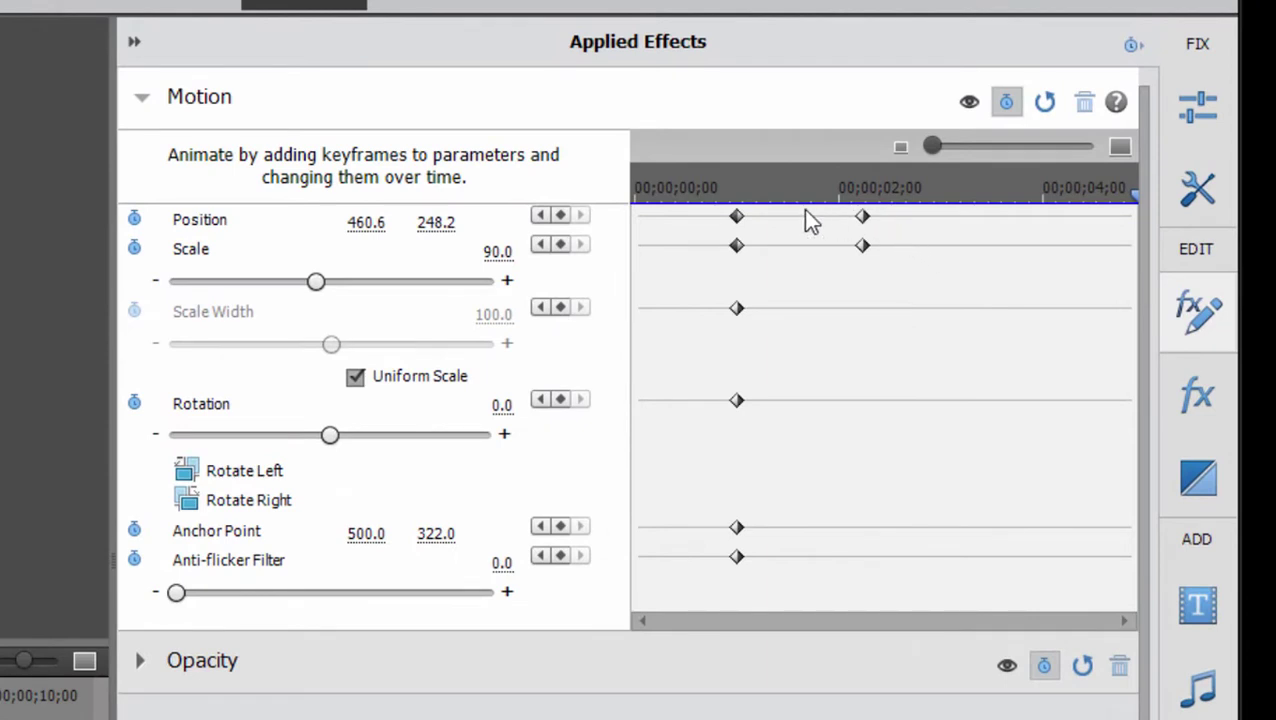
click(539, 216)
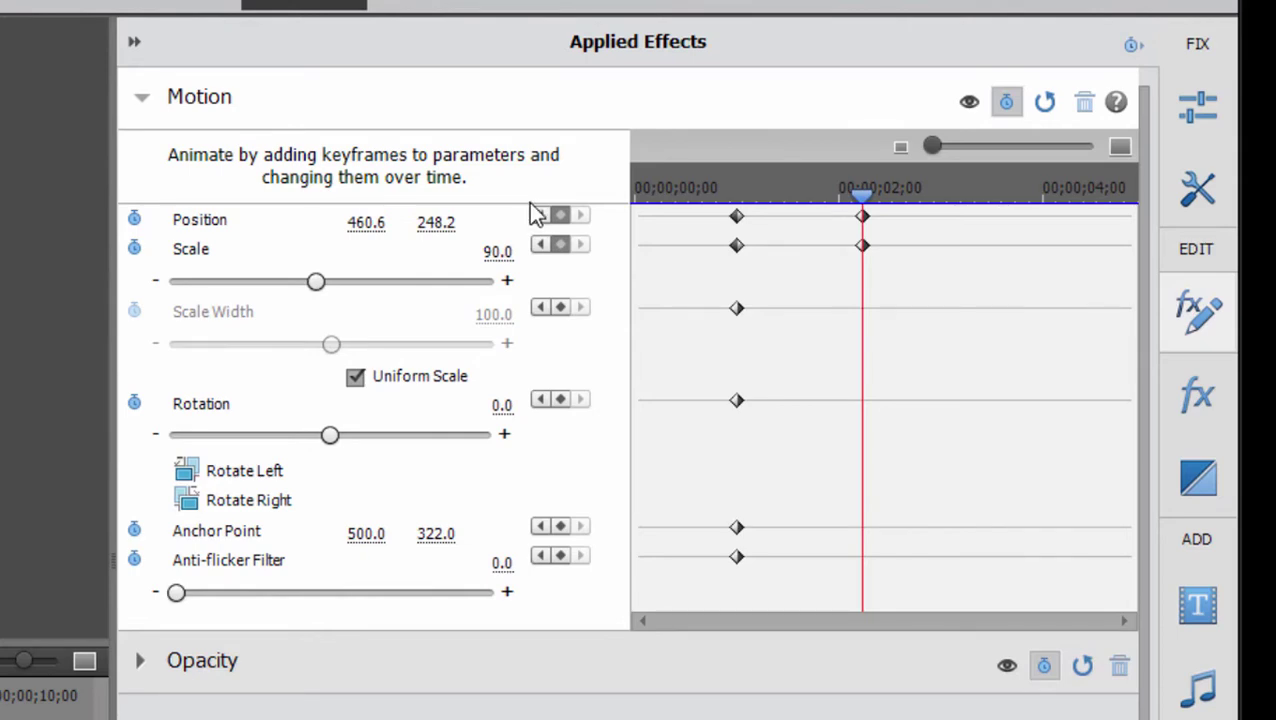
click(545, 216)
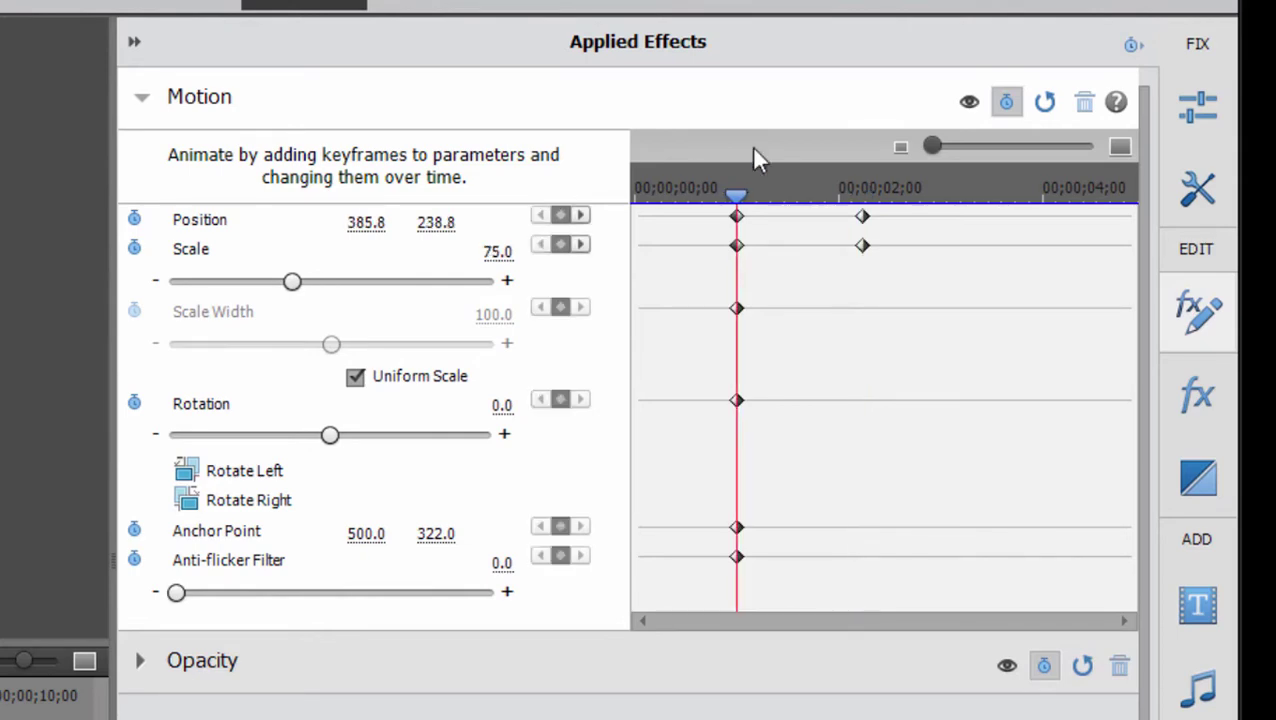
click(1198, 312)
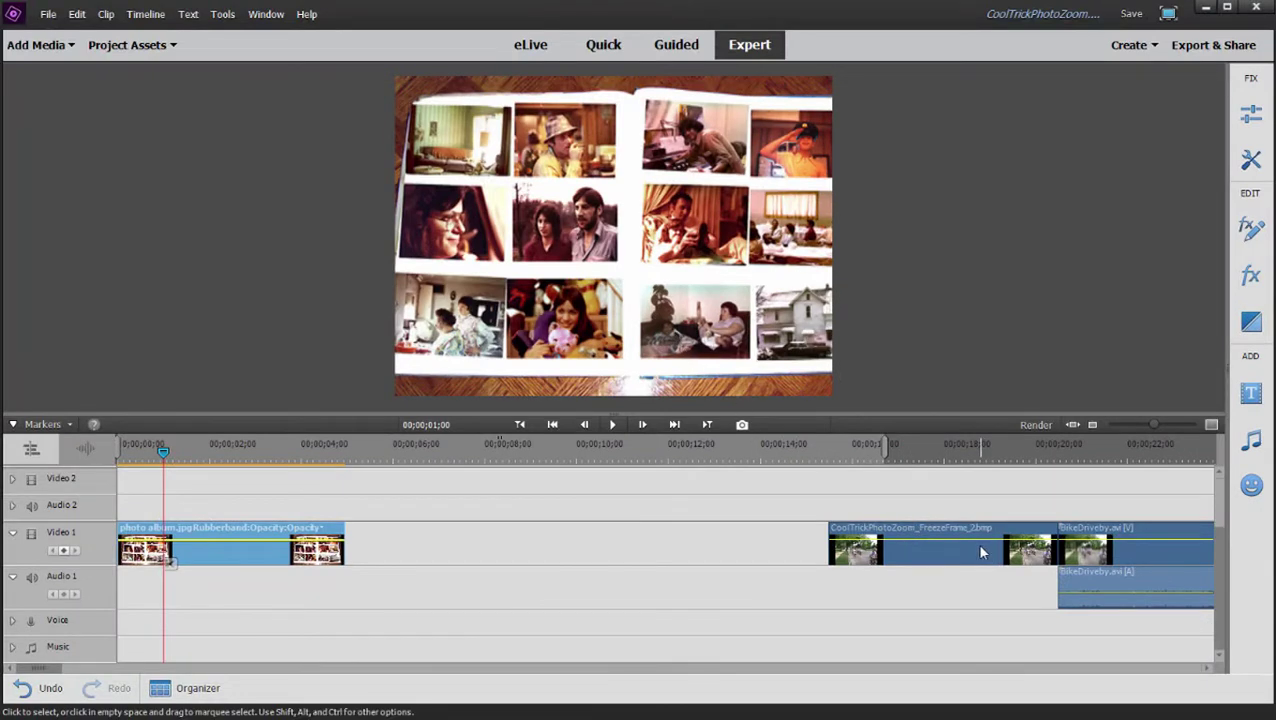
Move the freeze frame onto Video 2 at the start and turn on Motion keyframe animation.
drag(978, 550, 140, 488)
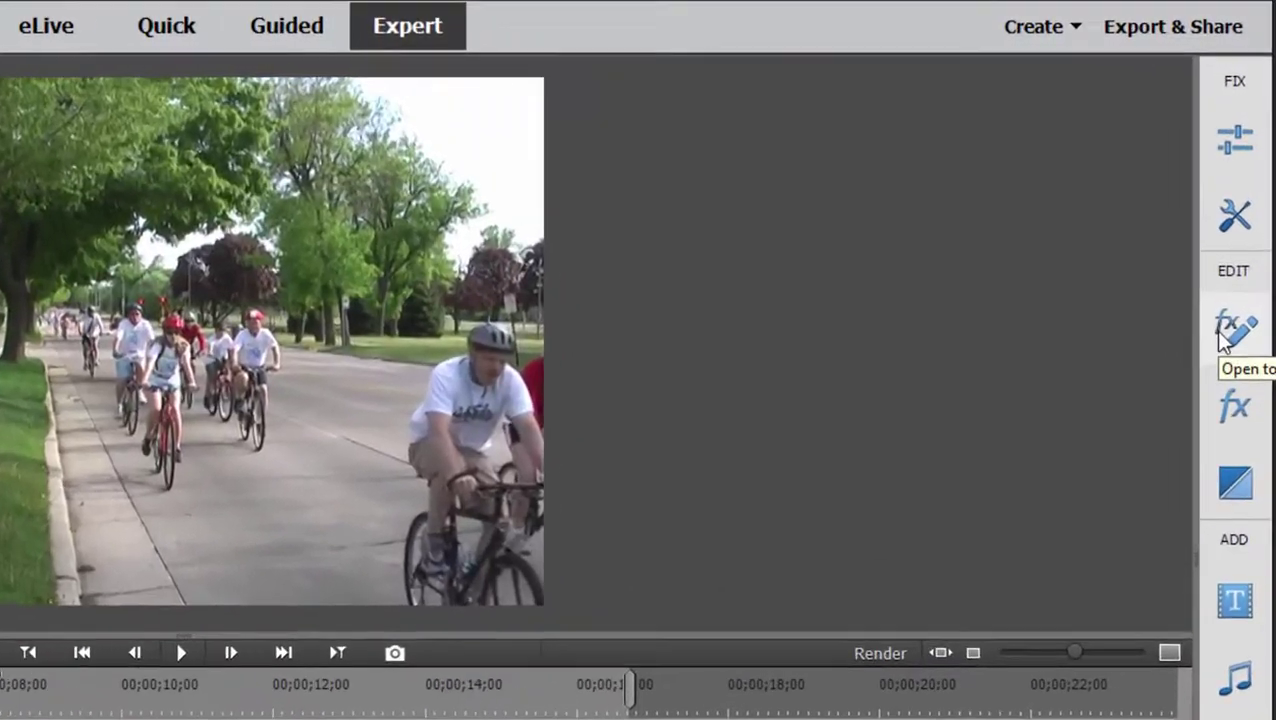
click(1251, 228)
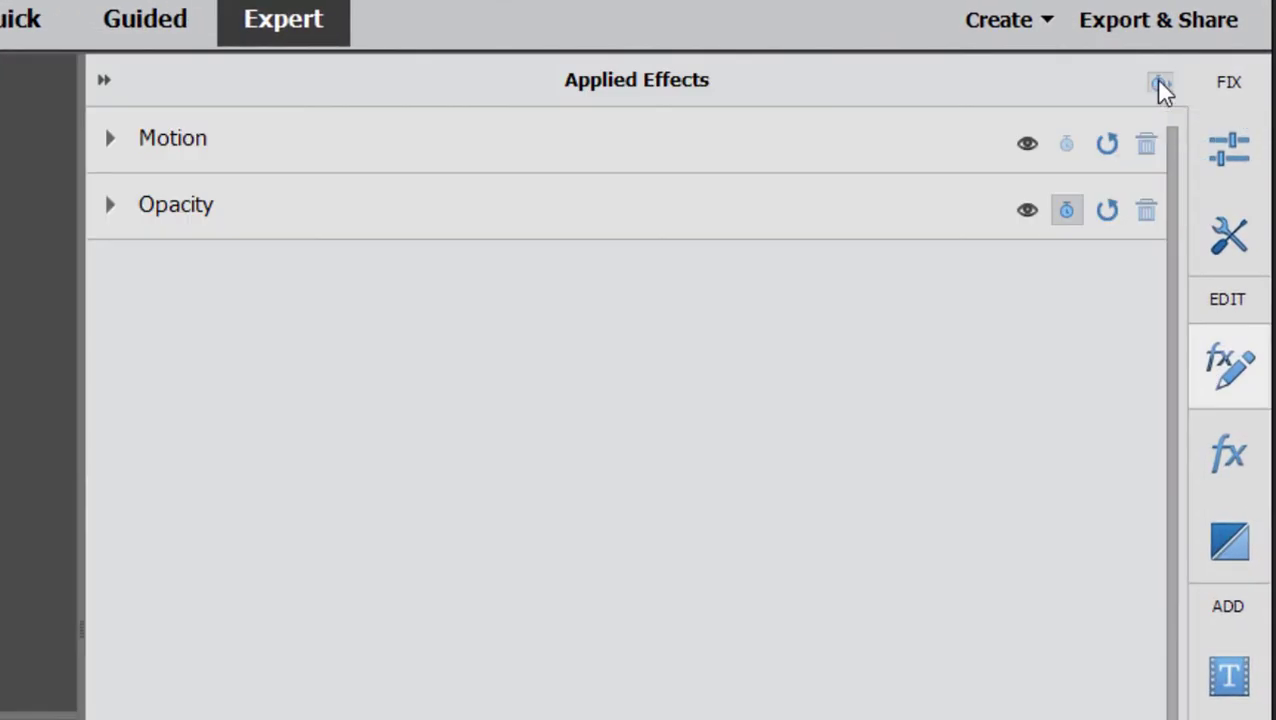
click(1160, 83)
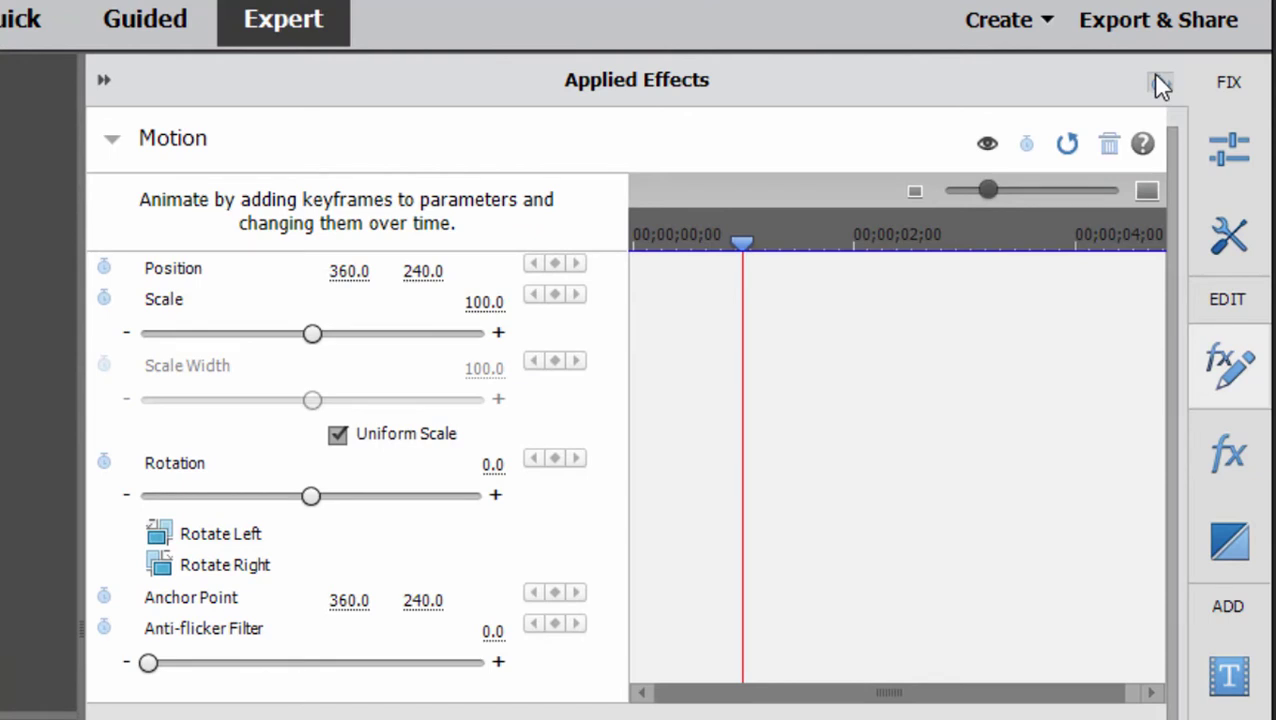
click(1029, 148)
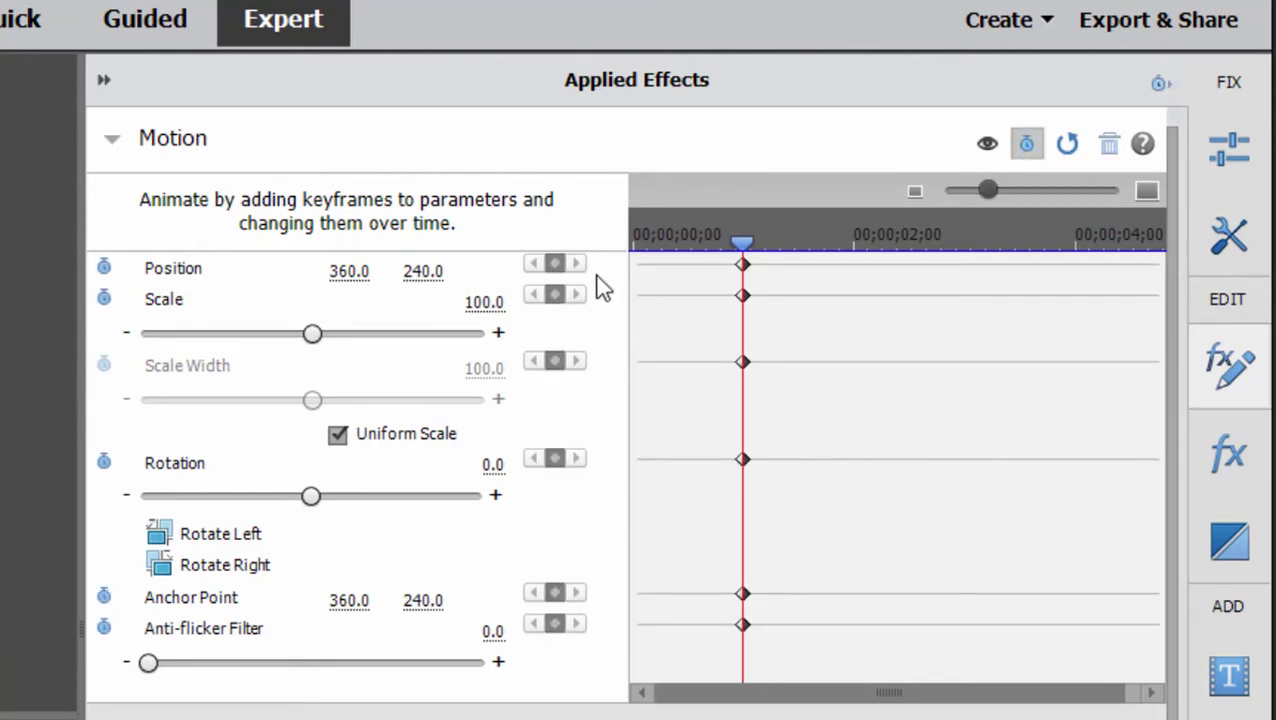
click(482, 306)
Set the freeze frame's Scale to 50 and collapse the Motion settings.
text(5)
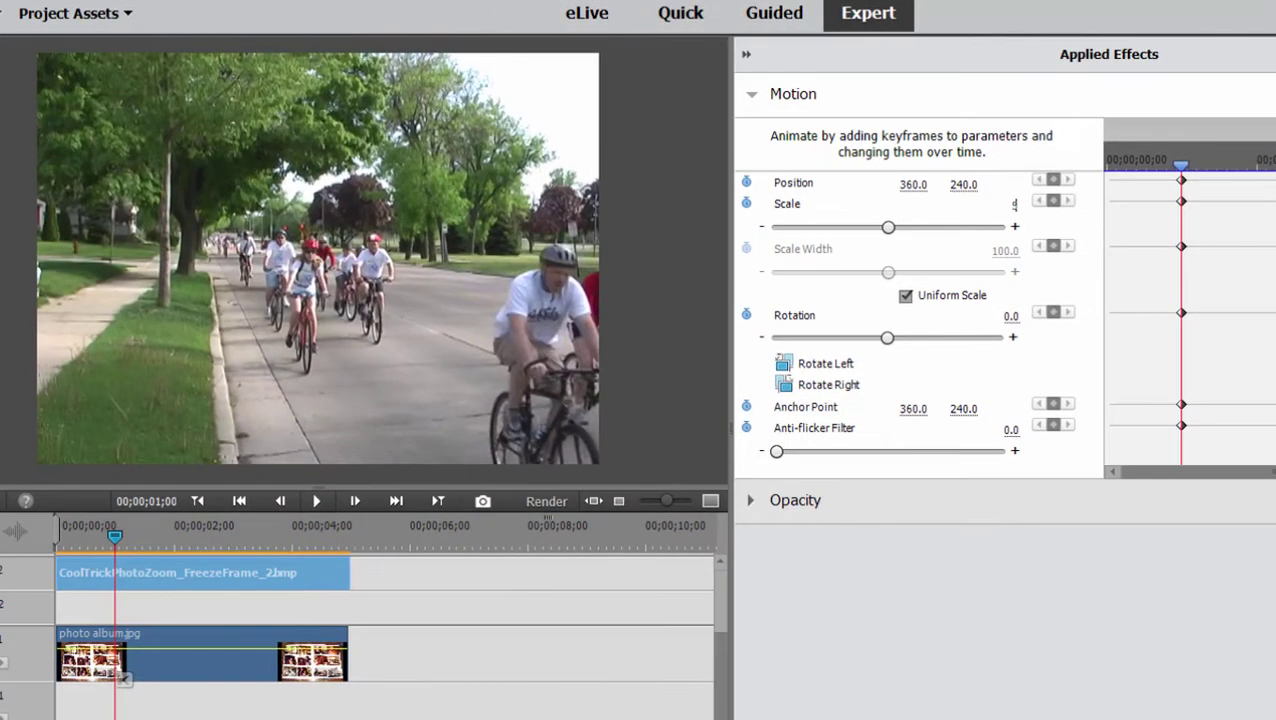
text(0)
key(Return)
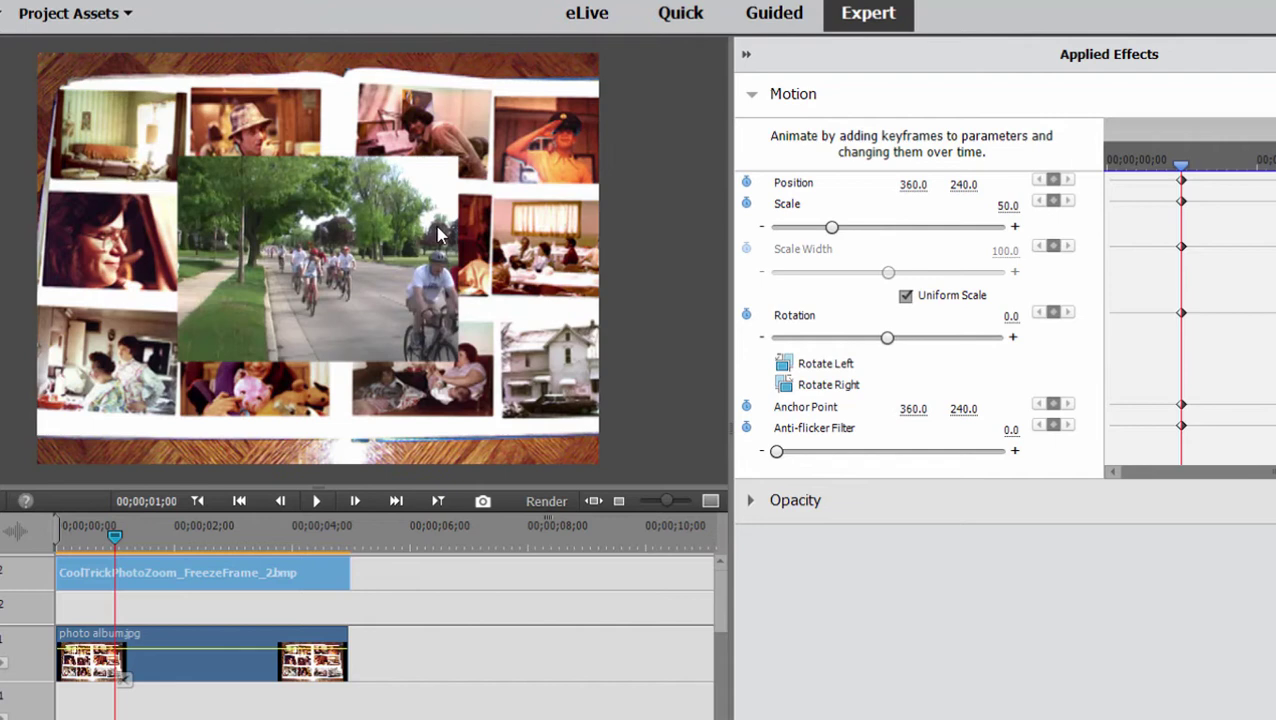
click(820, 96)
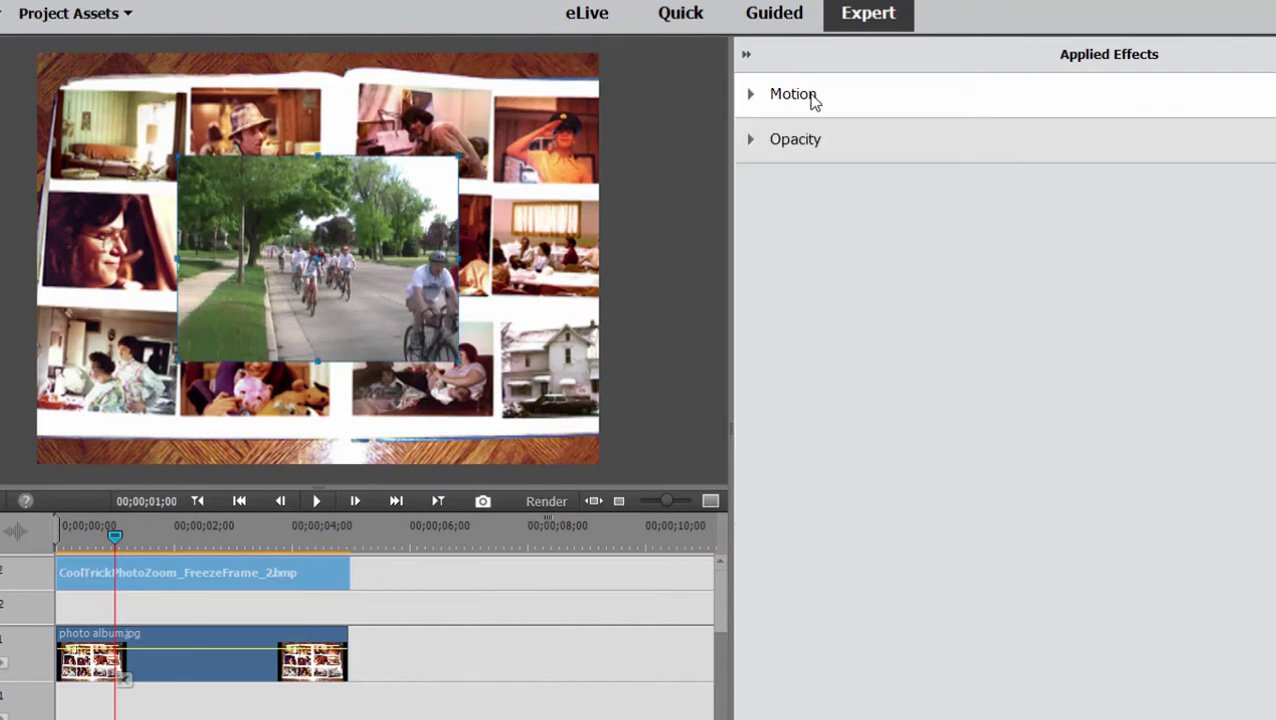
click(812, 97)
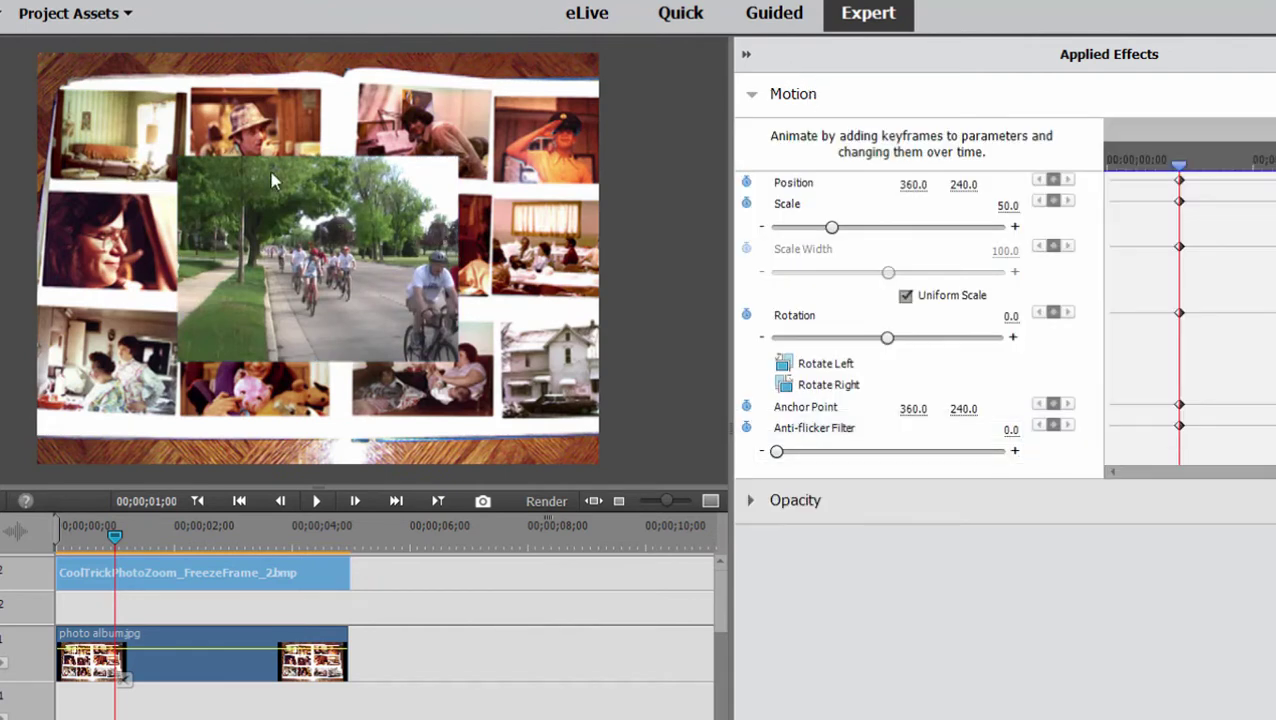
click(839, 93)
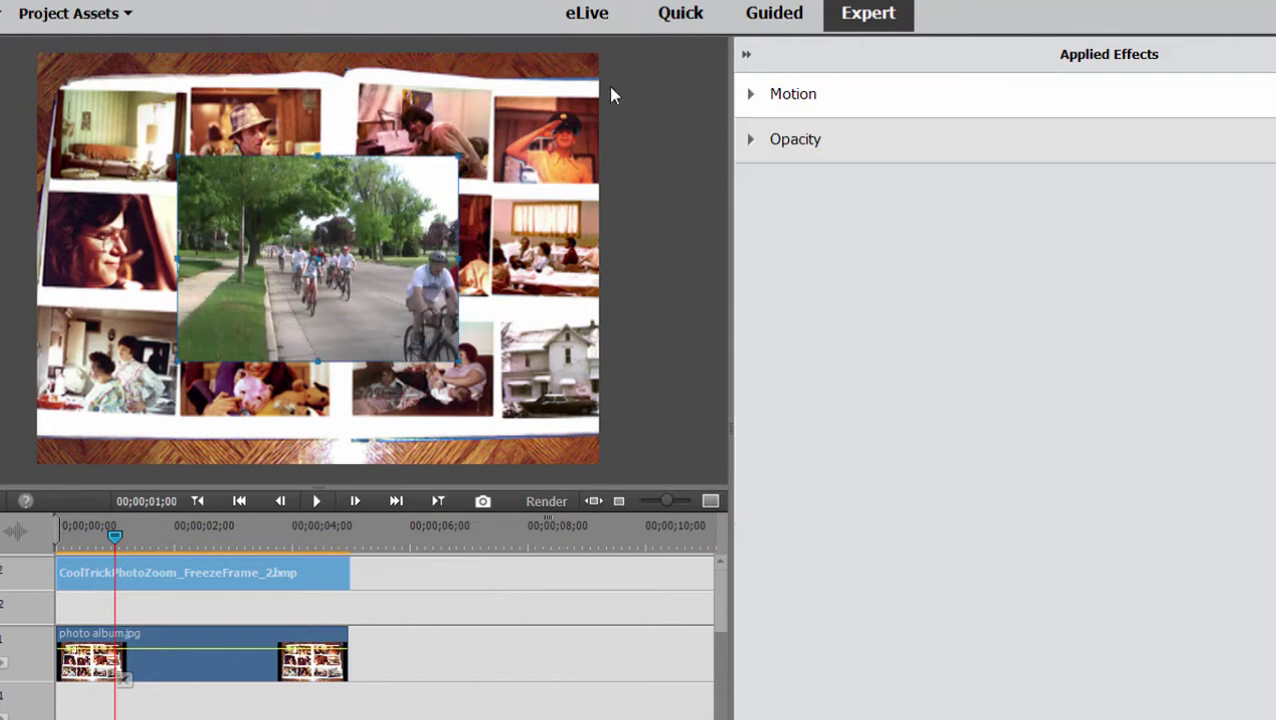
Shrink, move, rotate and nudge the bike overlay into the empty photo slot on the album page.
drag(177, 156, 246, 207)
mouse_move(270, 252)
mouse_down()
mouse_move(212, 236)
mouse_move(259, 252)
mouse_up()
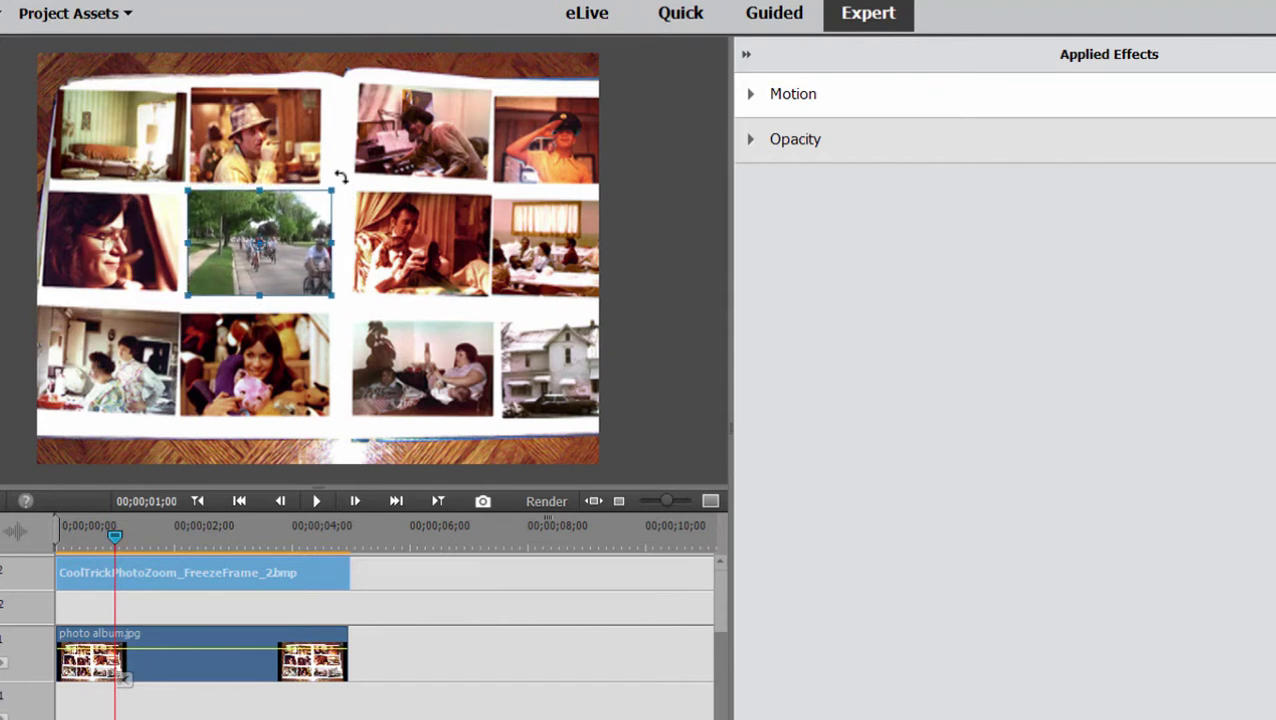
drag(340, 177, 341, 178)
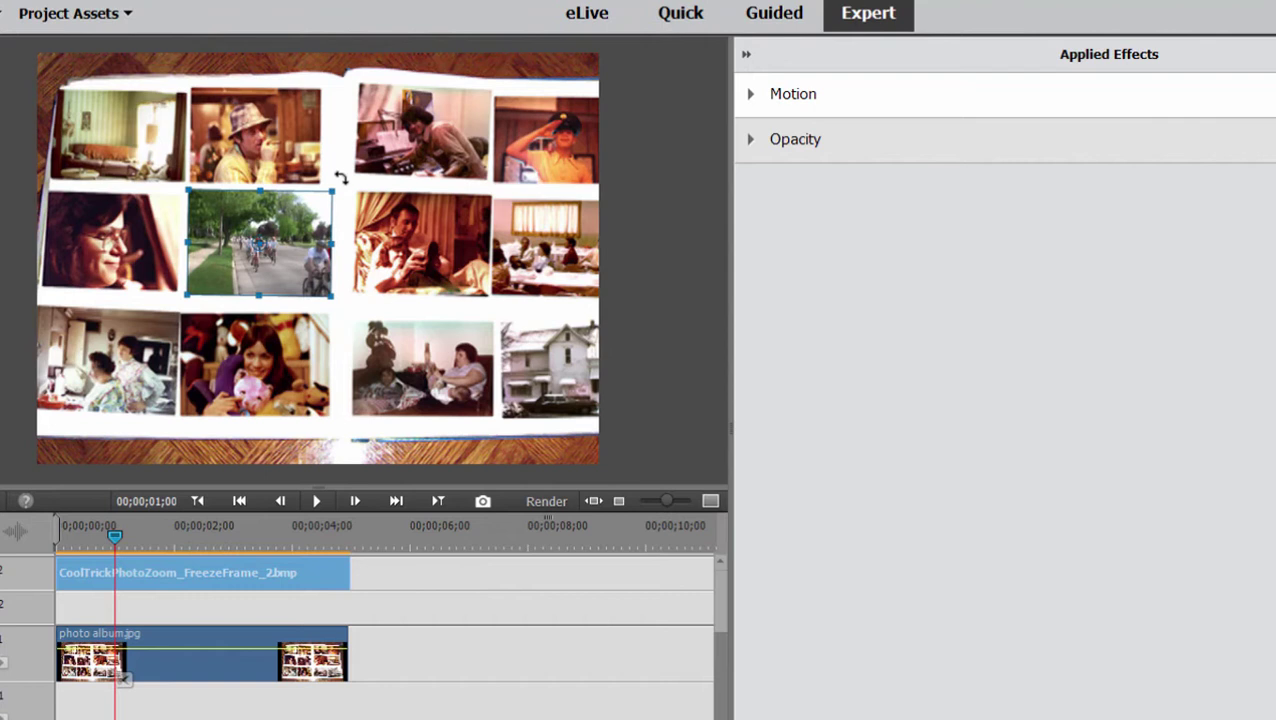
drag(281, 238, 279, 242)
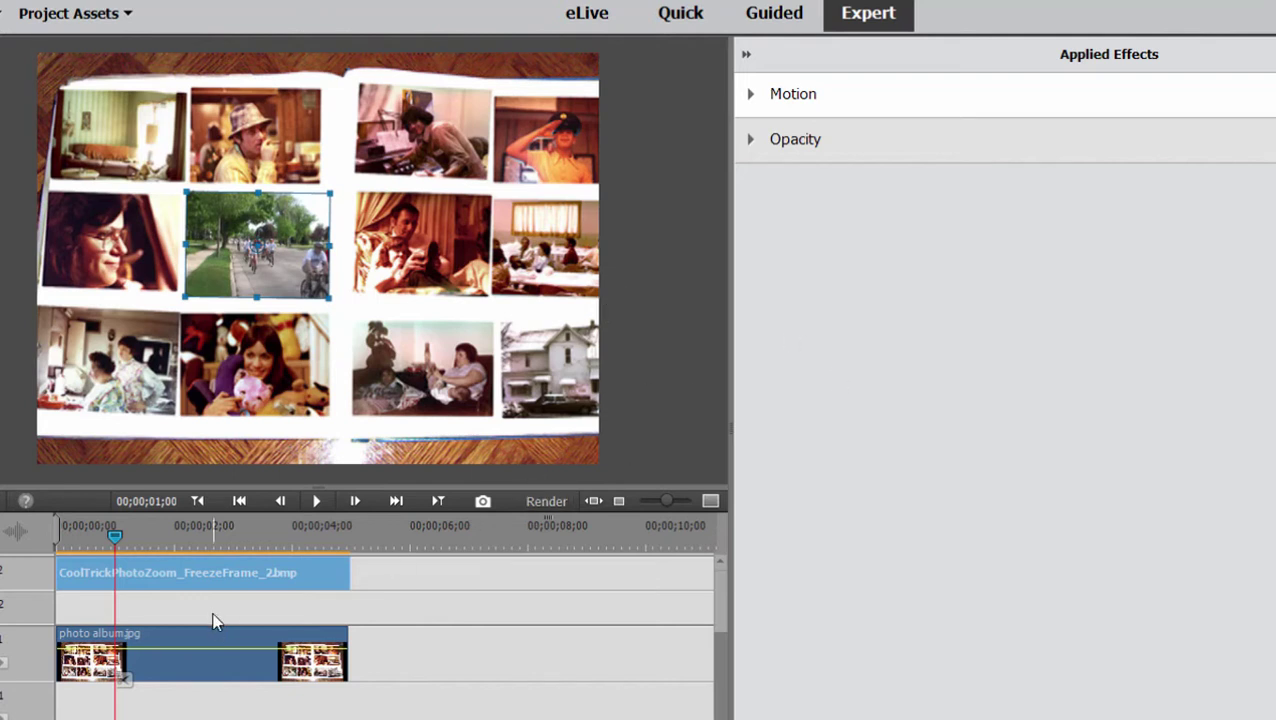
Show the photo album's Motion keyframes and jump to its 2-second, scale-90 keyframe.
click(118, 530)
click(176, 657)
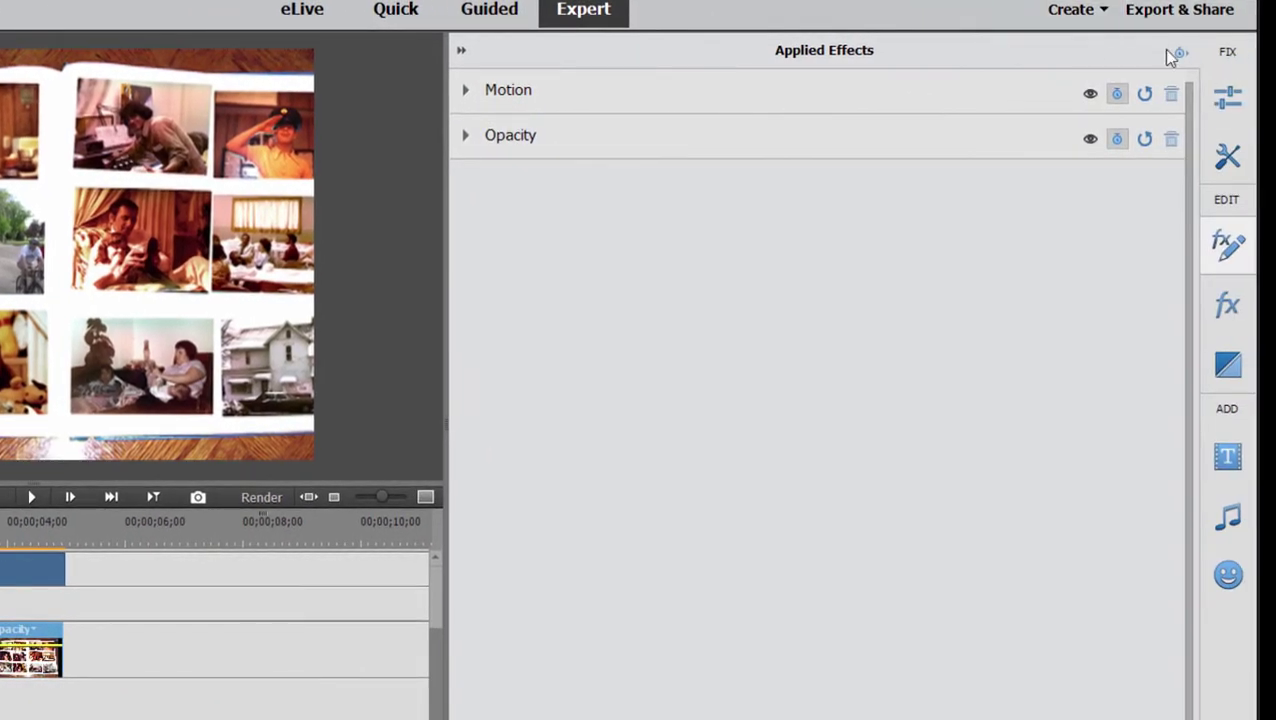
click(1181, 54)
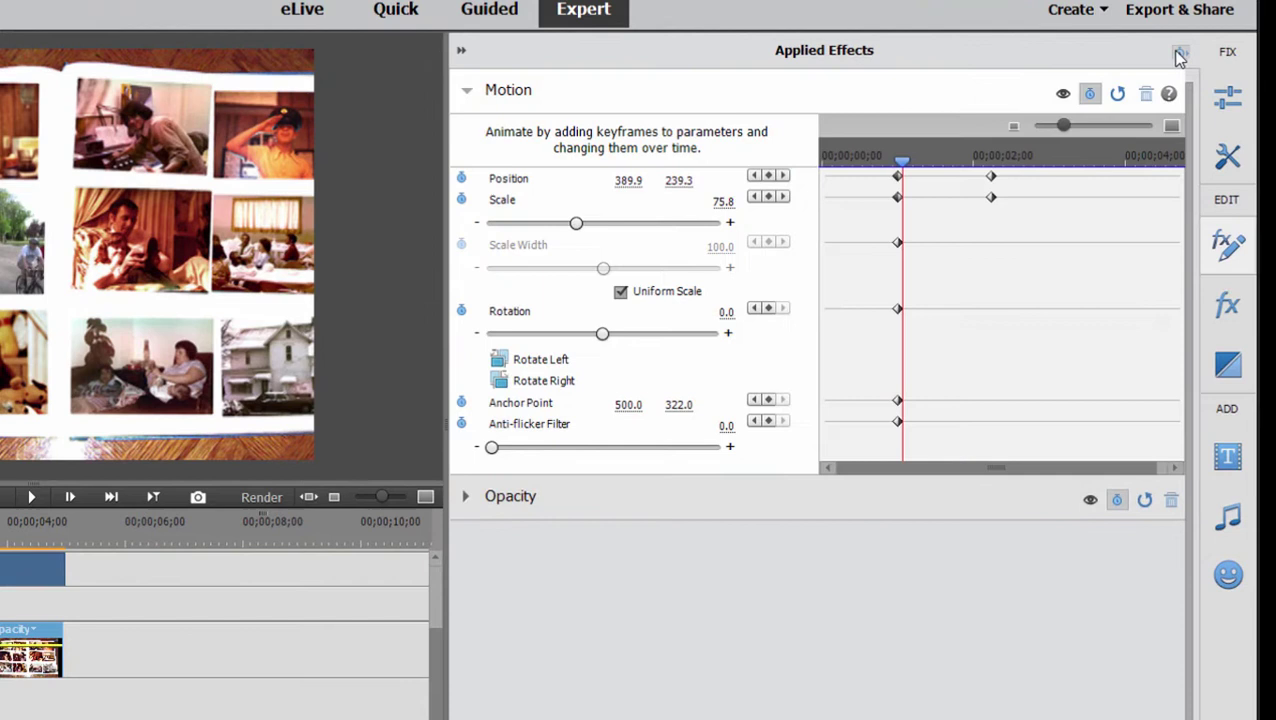
click(783, 177)
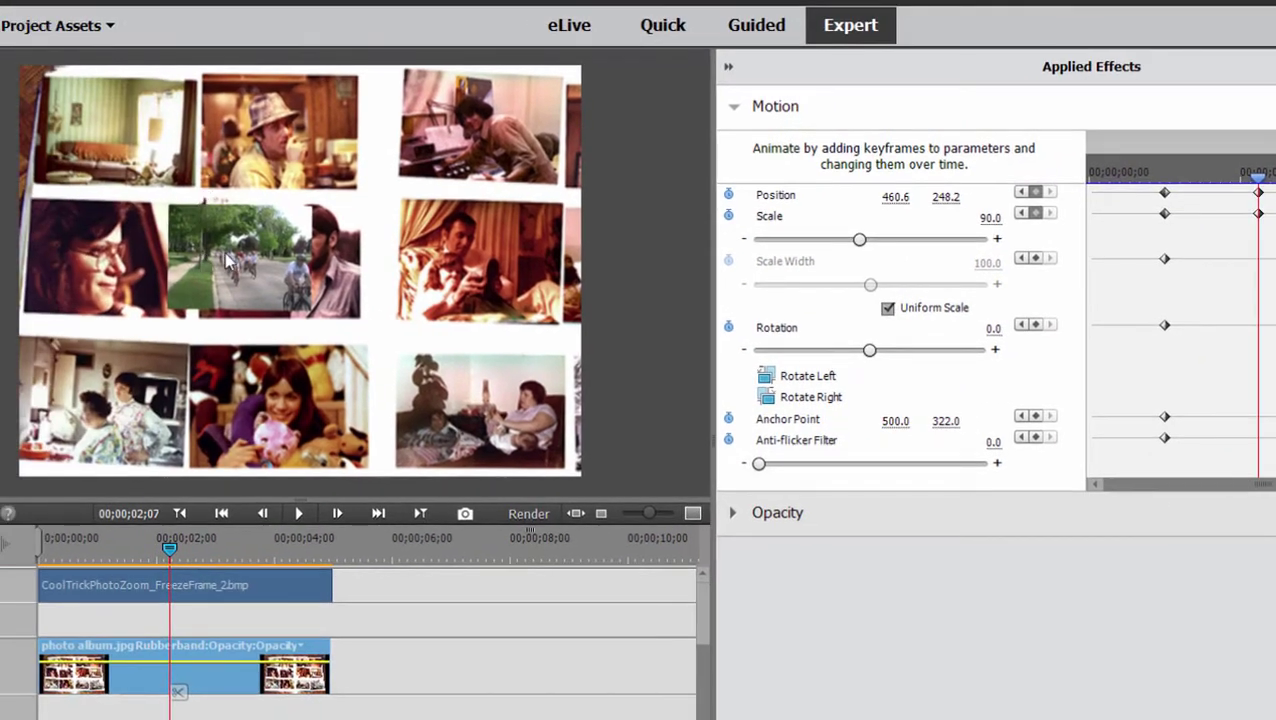
Reposition and enlarge the bike overlay to Position 336.8, 227.7 and Scale 29.6 over the bicycle photo.
click(226, 260)
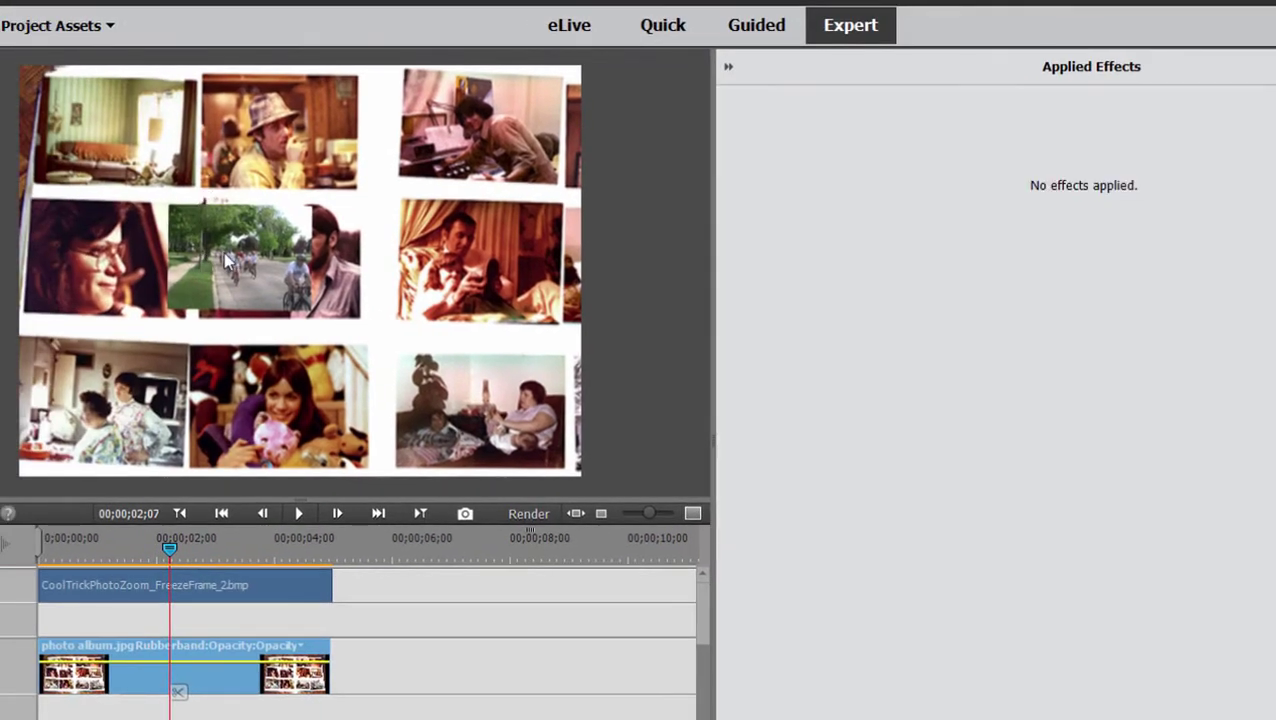
drag(300, 252, 308, 265)
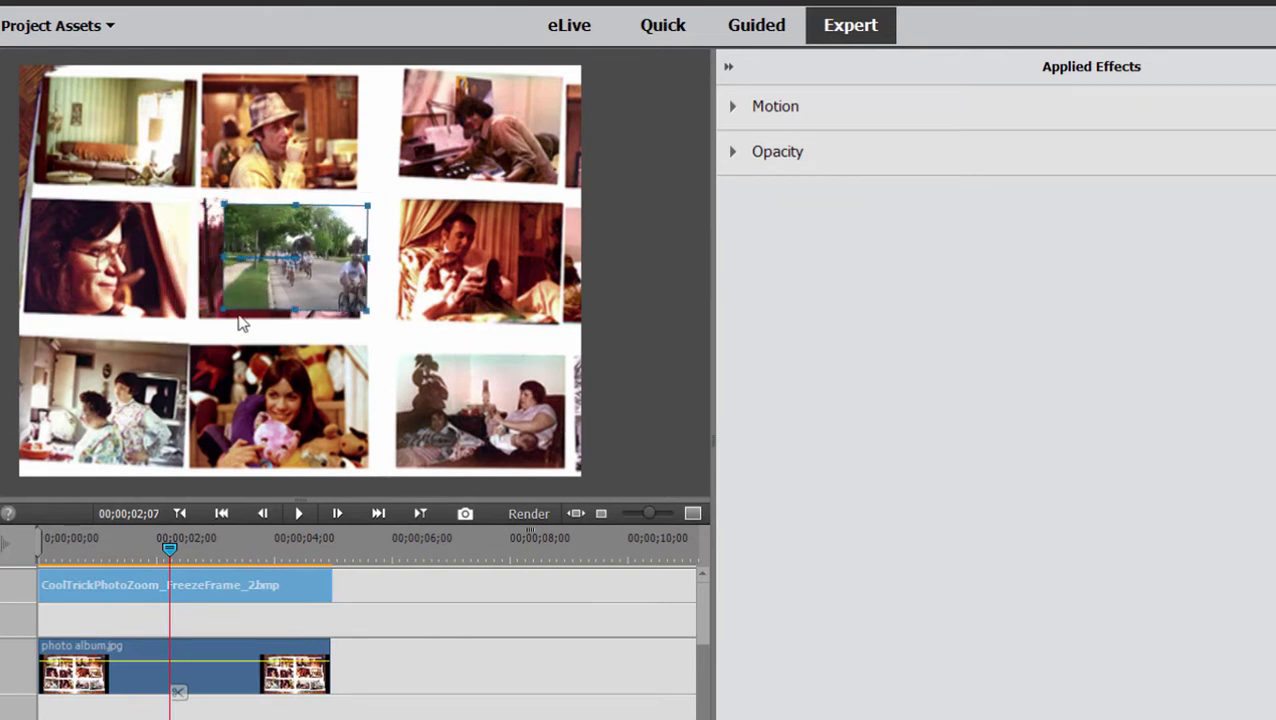
drag(224, 307, 207, 318)
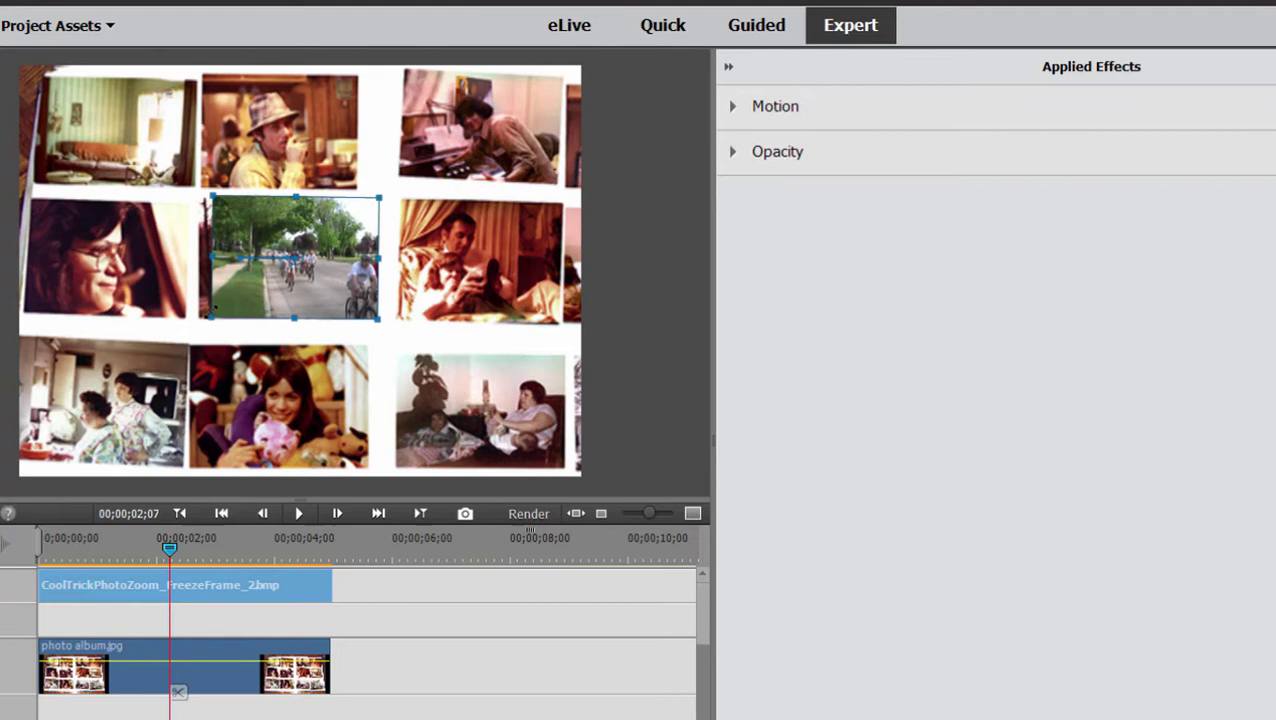
drag(274, 266, 262, 273)
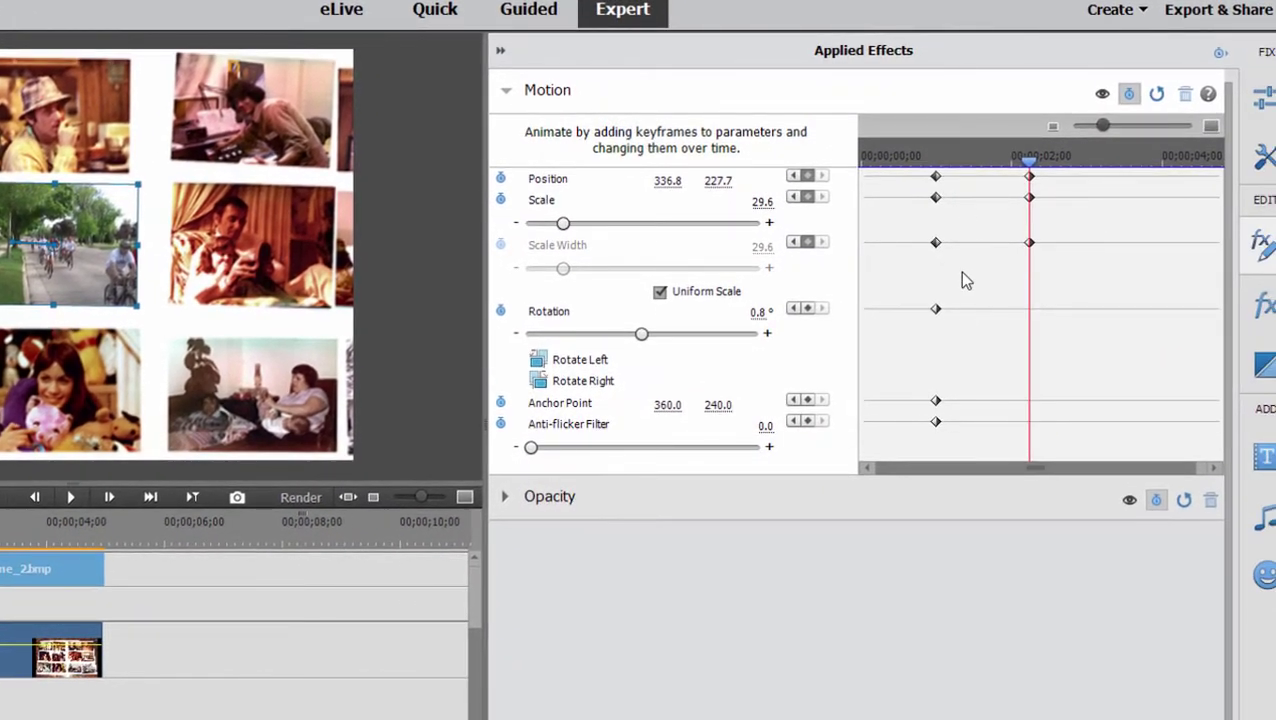
Review the Motion keyframes of the photo album and freeze-frame clips.
click(8, 660)
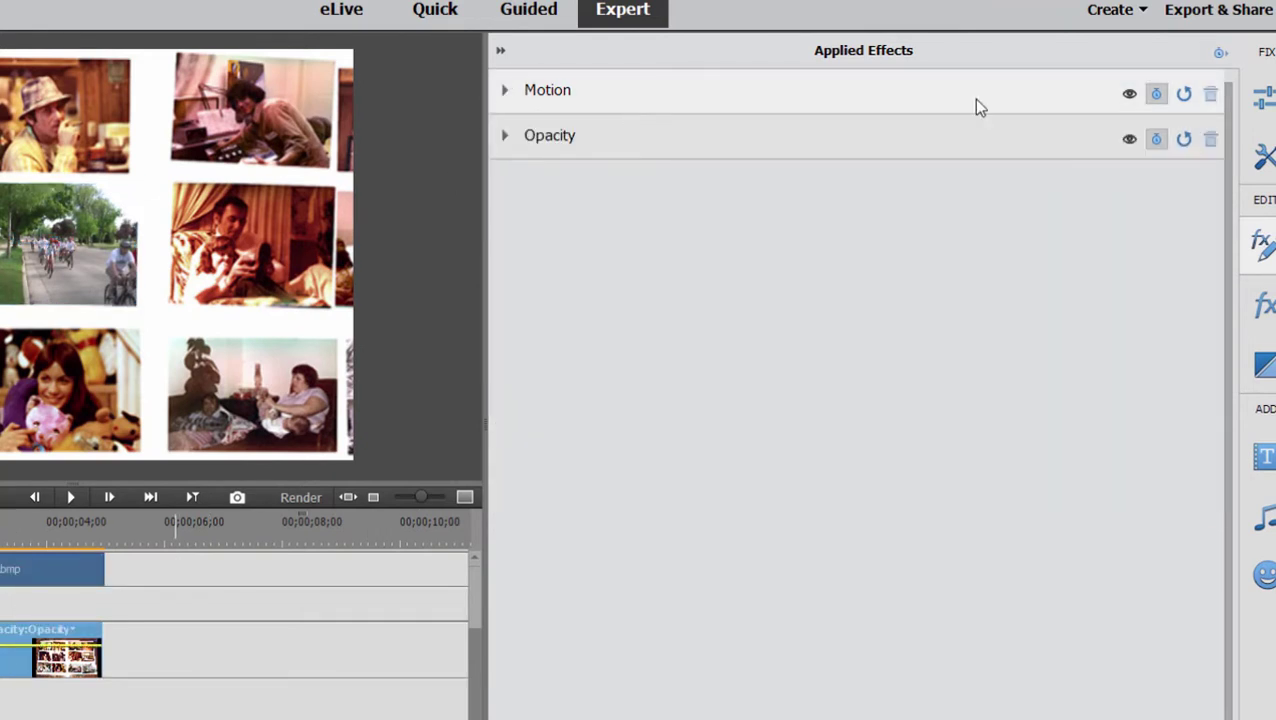
click(977, 105)
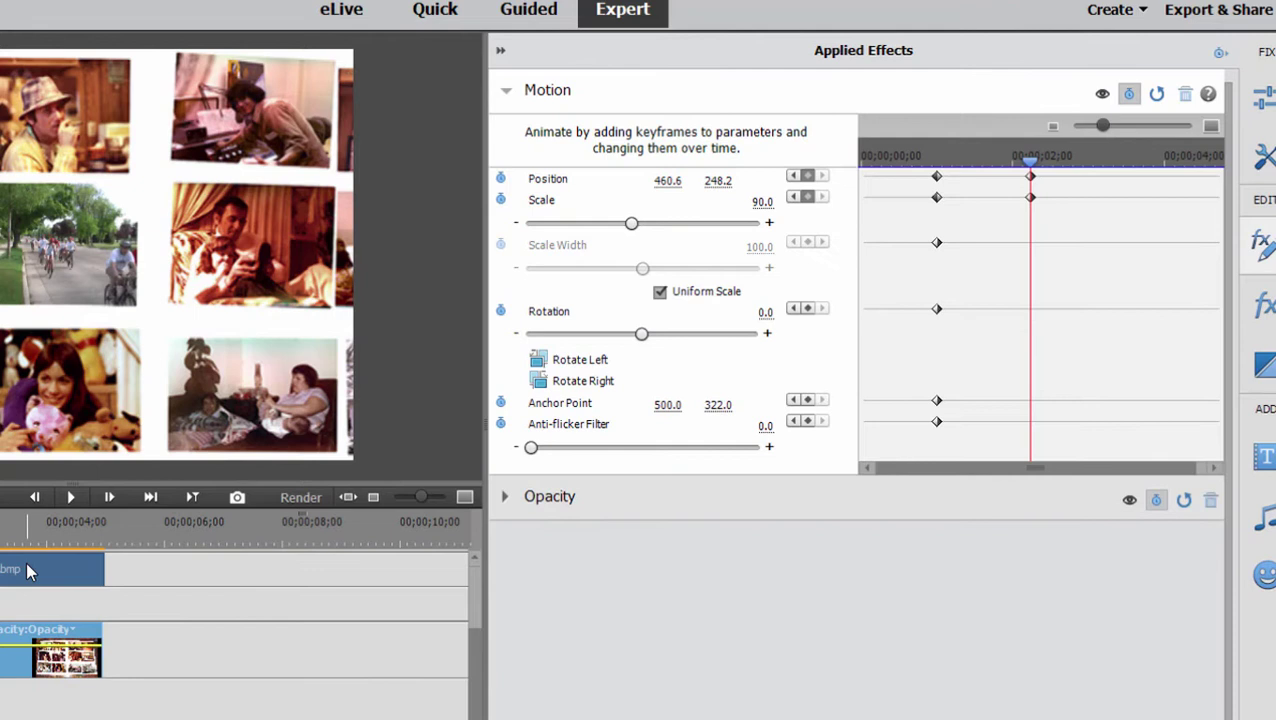
click(27, 574)
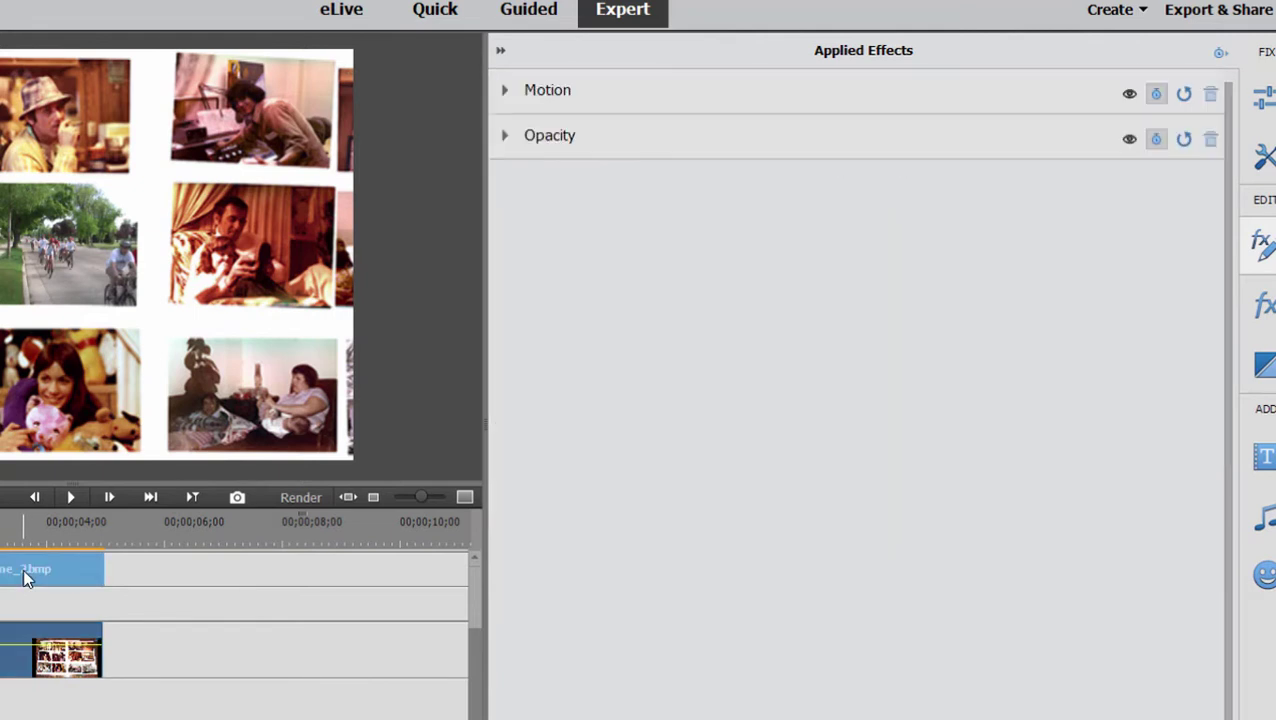
click(1219, 52)
click(1221, 58)
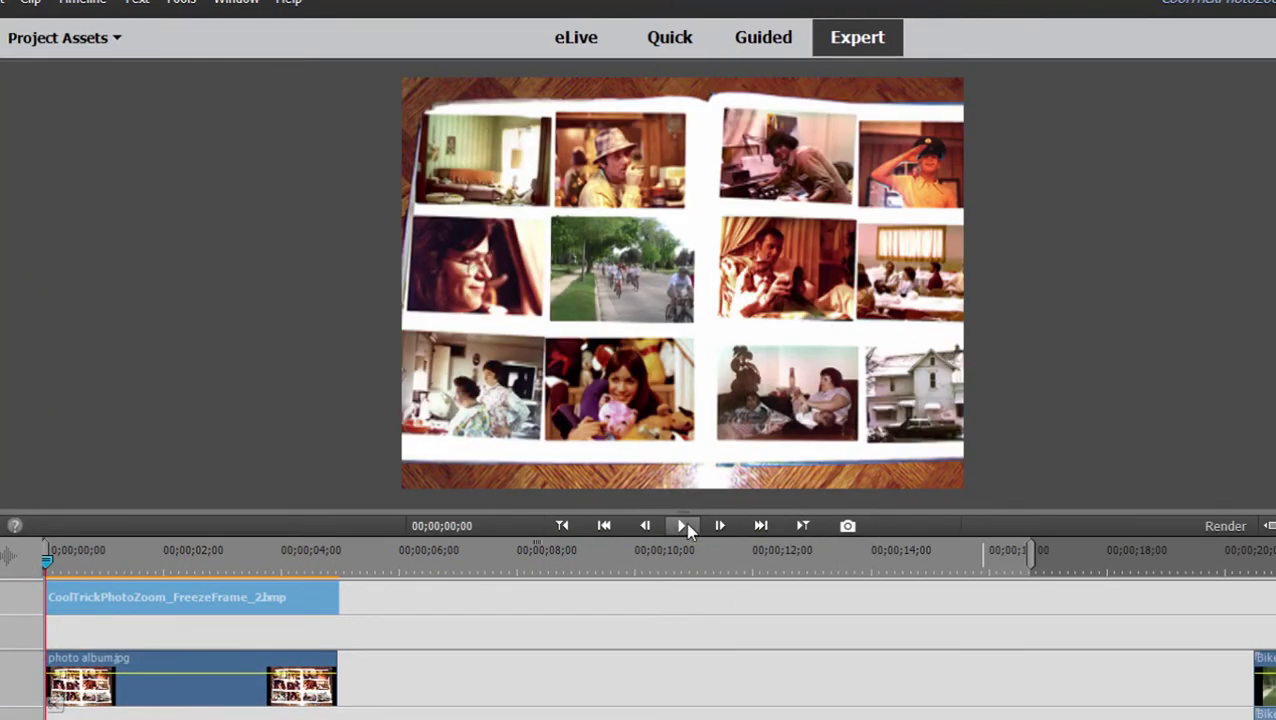
Play back the zoom to check the overlay, then return the playhead to 00;00;02;05.
click(684, 524)
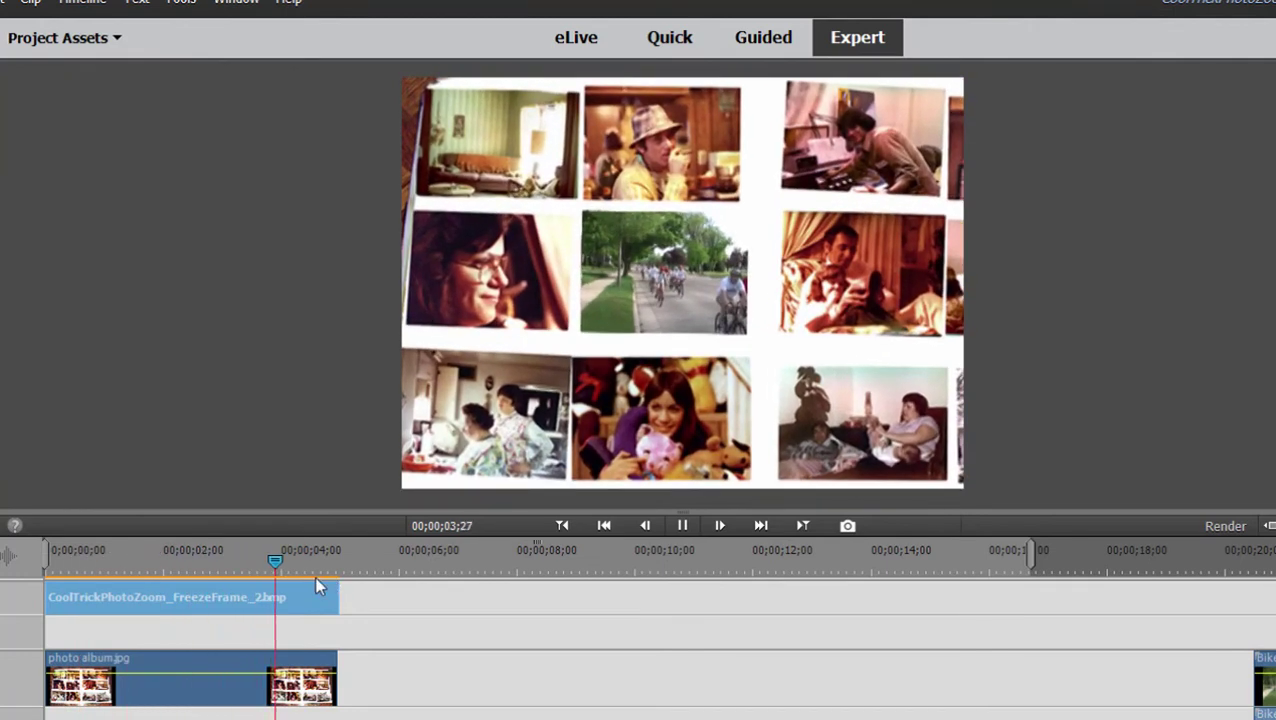
click(279, 560)
drag(279, 560, 172, 575)
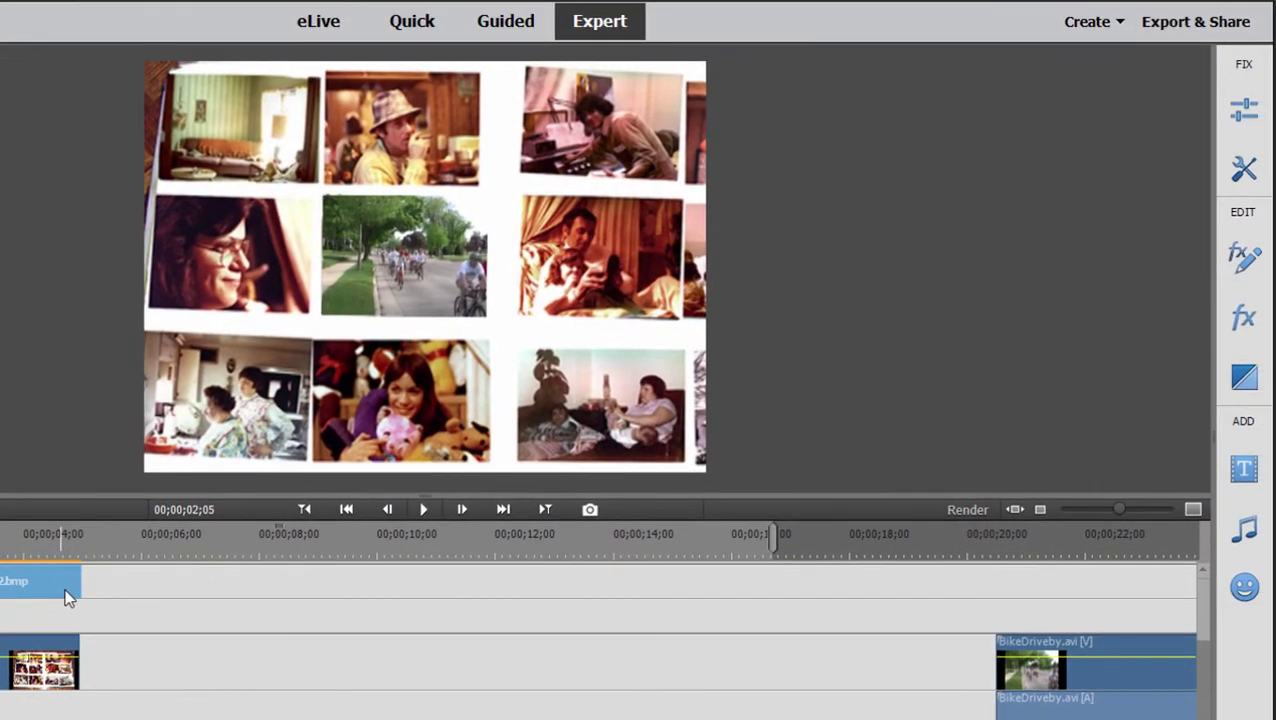
Add freeze-frame Position and Scale keyframes just after 2 seconds, holding 336.8, 227.7 and 29.6.
click(1244, 257)
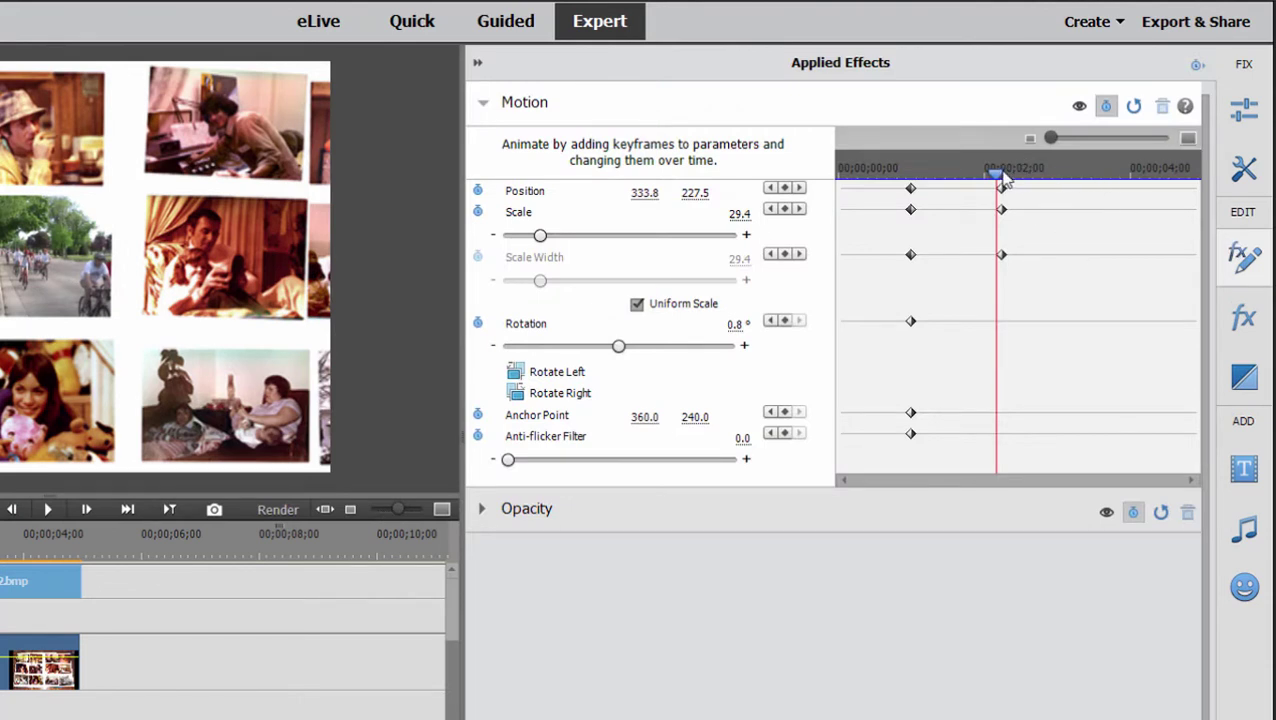
drag(1003, 178, 1033, 180)
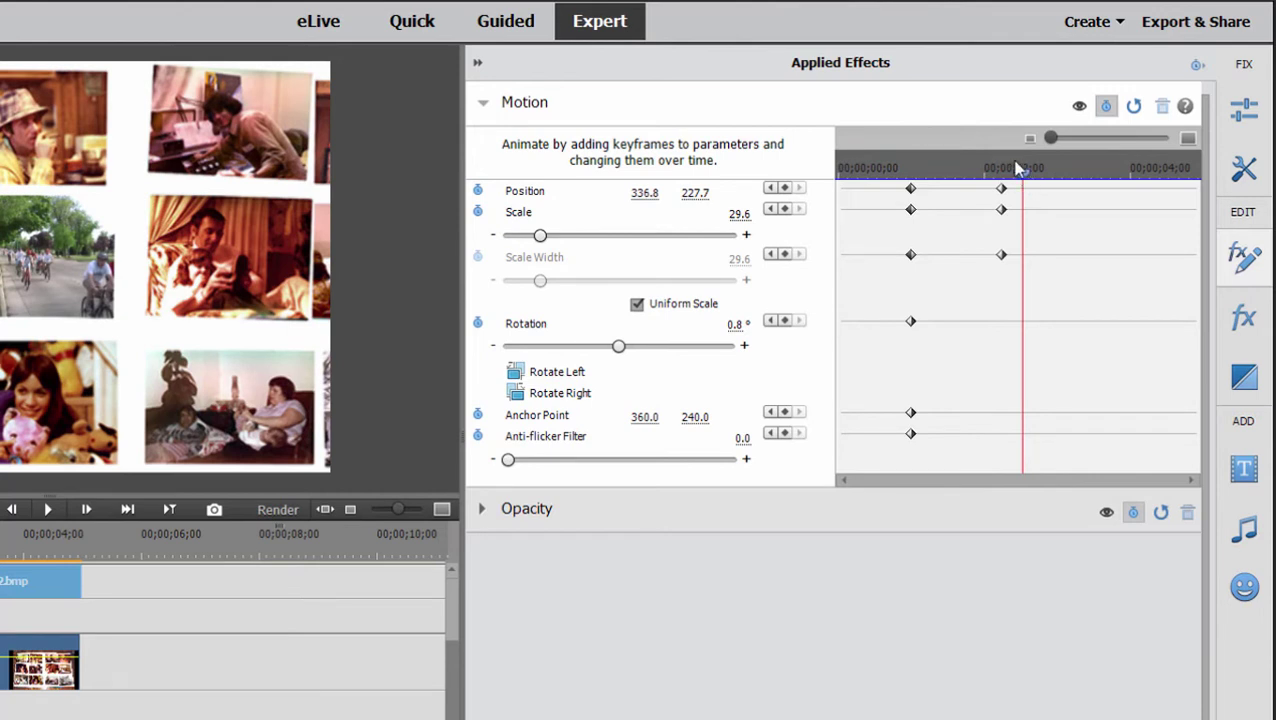
click(786, 188)
click(785, 210)
drag(1022, 172, 1094, 161)
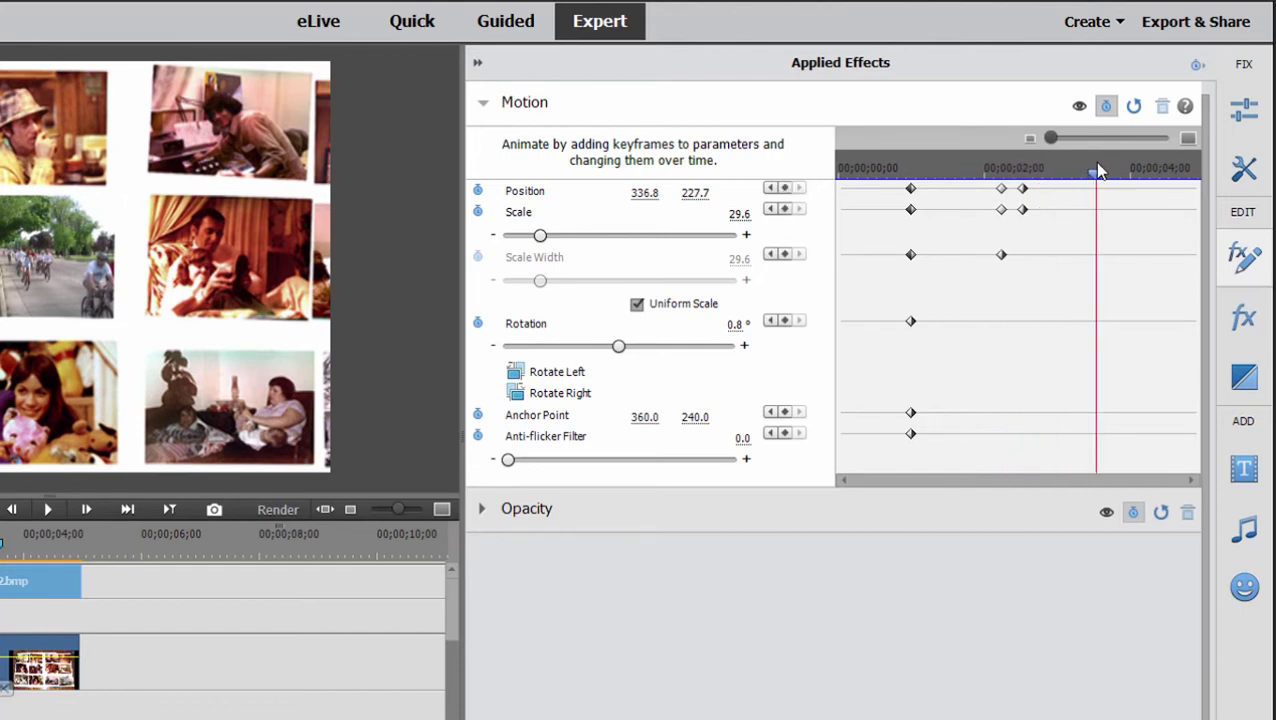
click(739, 213)
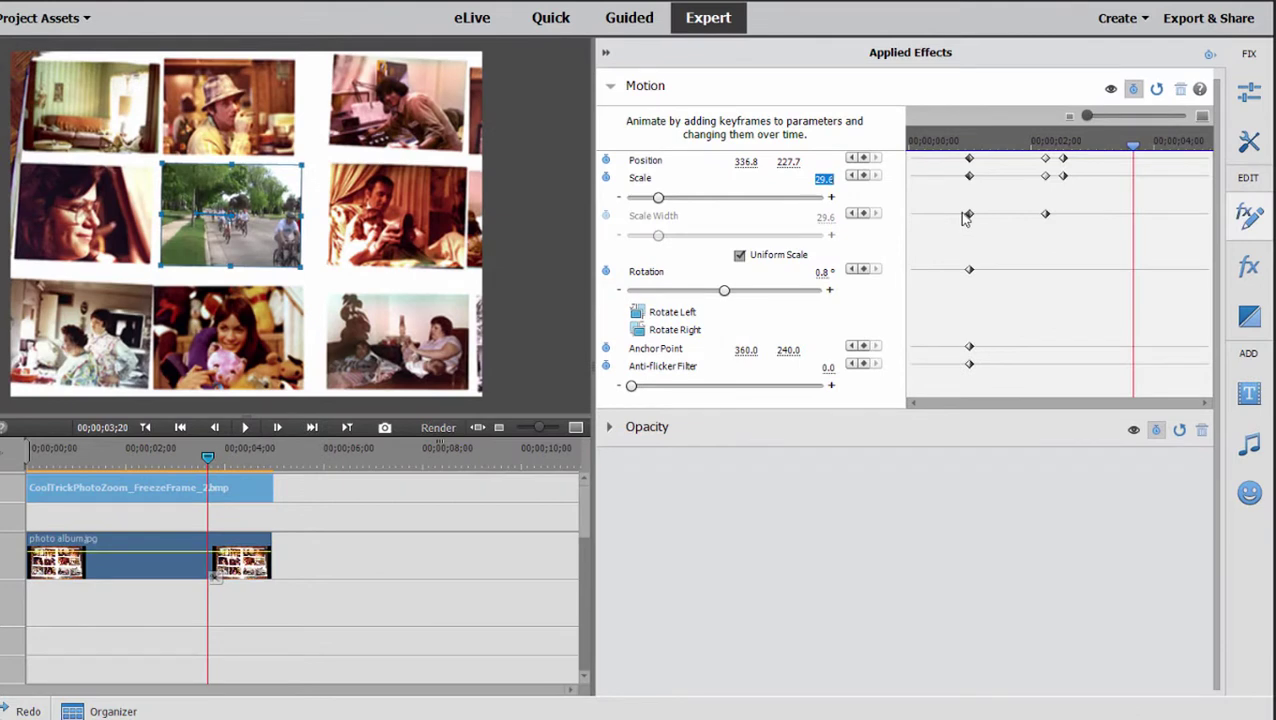
Set the freeze frame's Scale to 100 and Rotation to 0 at 3;20.
key(BackSpace)
text(100)
key(Return)
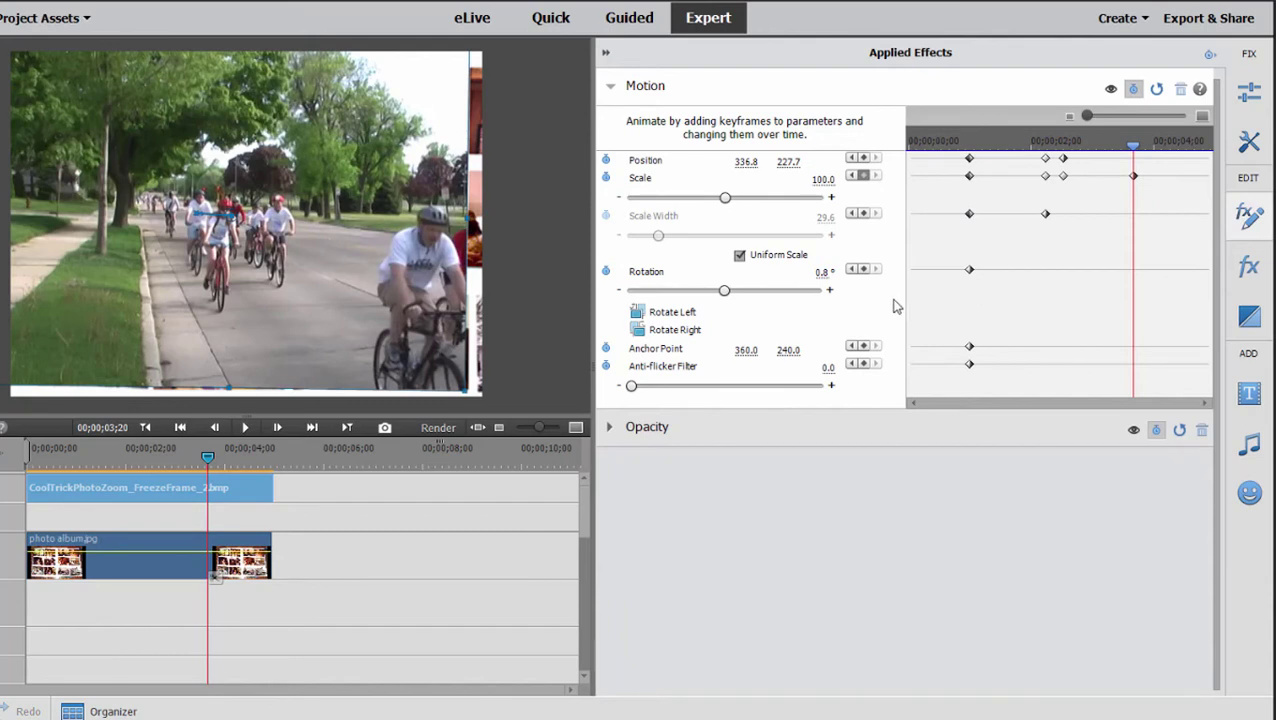
click(825, 275)
text(0)
key(Return)
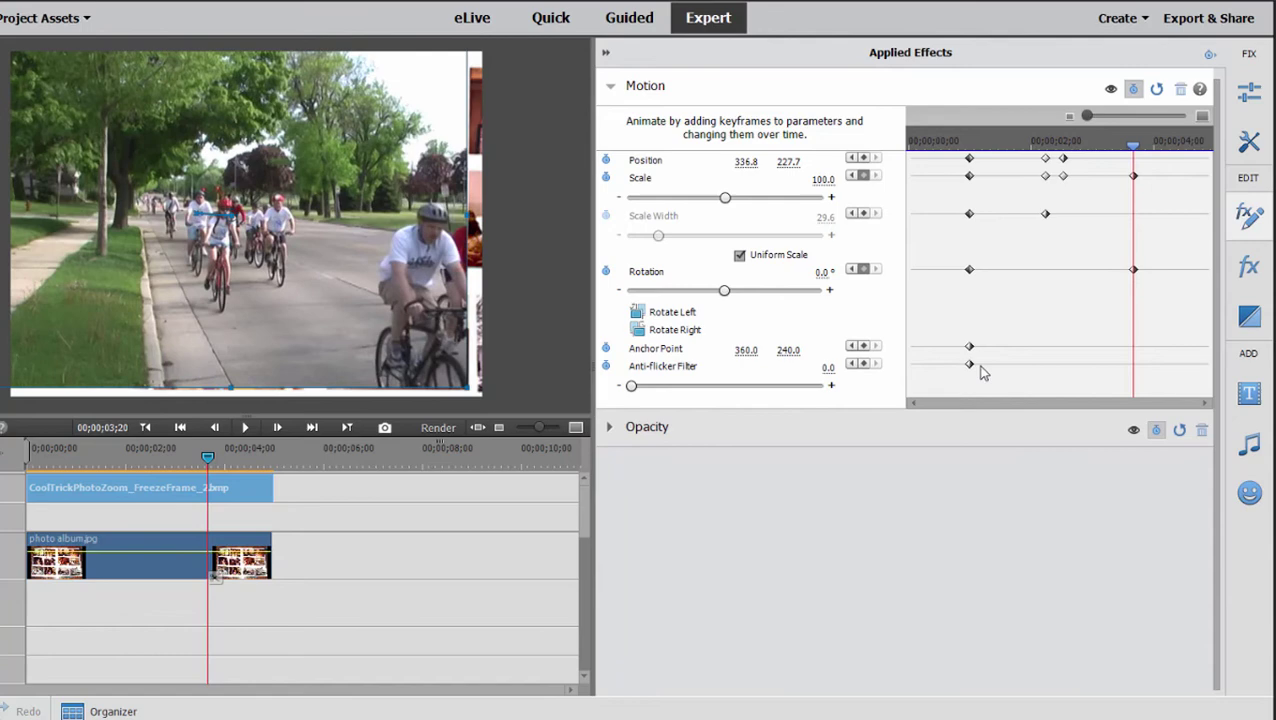
Center the enlarged bike picture at Position 360, 240 so it fills the frame.
mouse_move(105, 143)
mouse_down()
mouse_move(131, 148)
mouse_move(111, 151)
mouse_move(120, 143)
mouse_up()
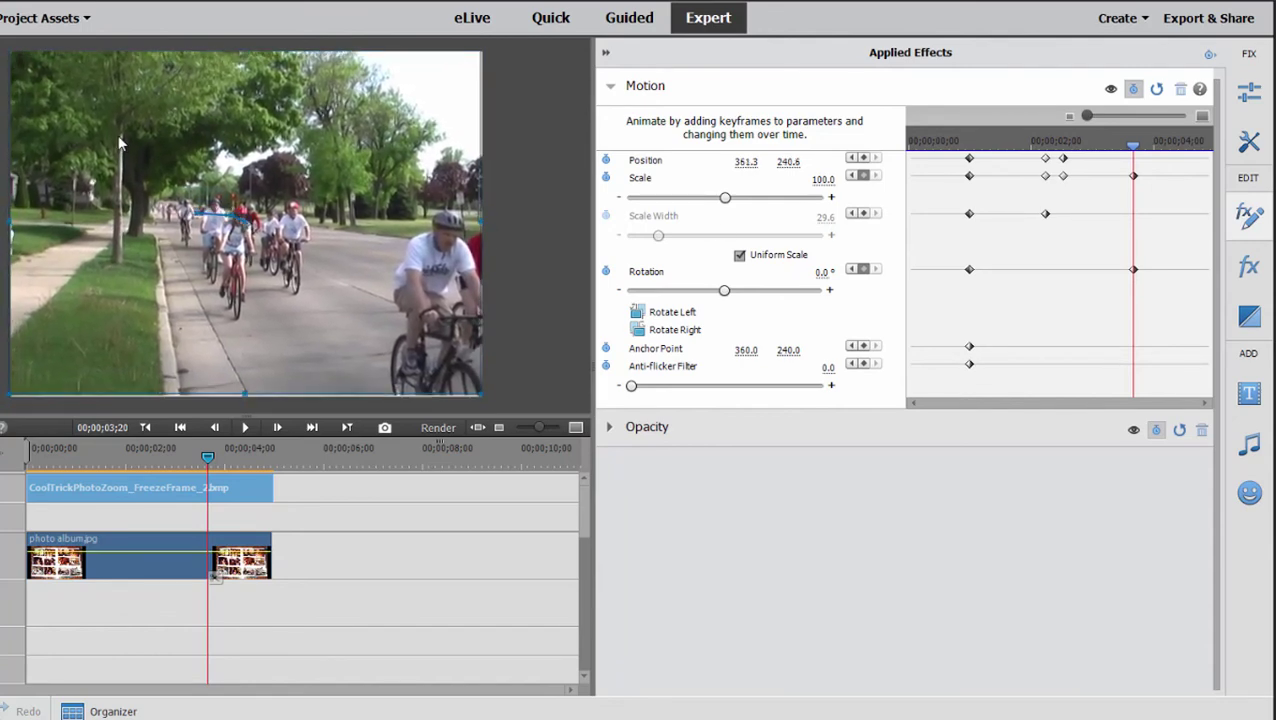
click(746, 161)
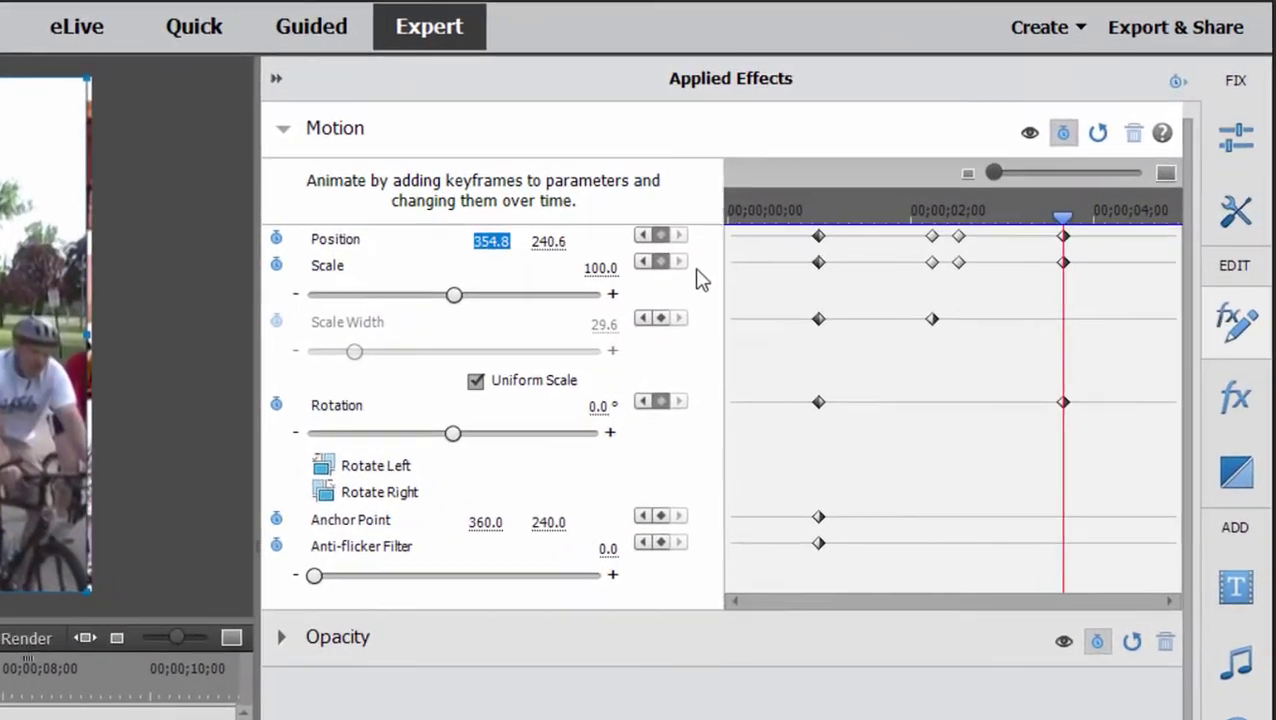
text(360)
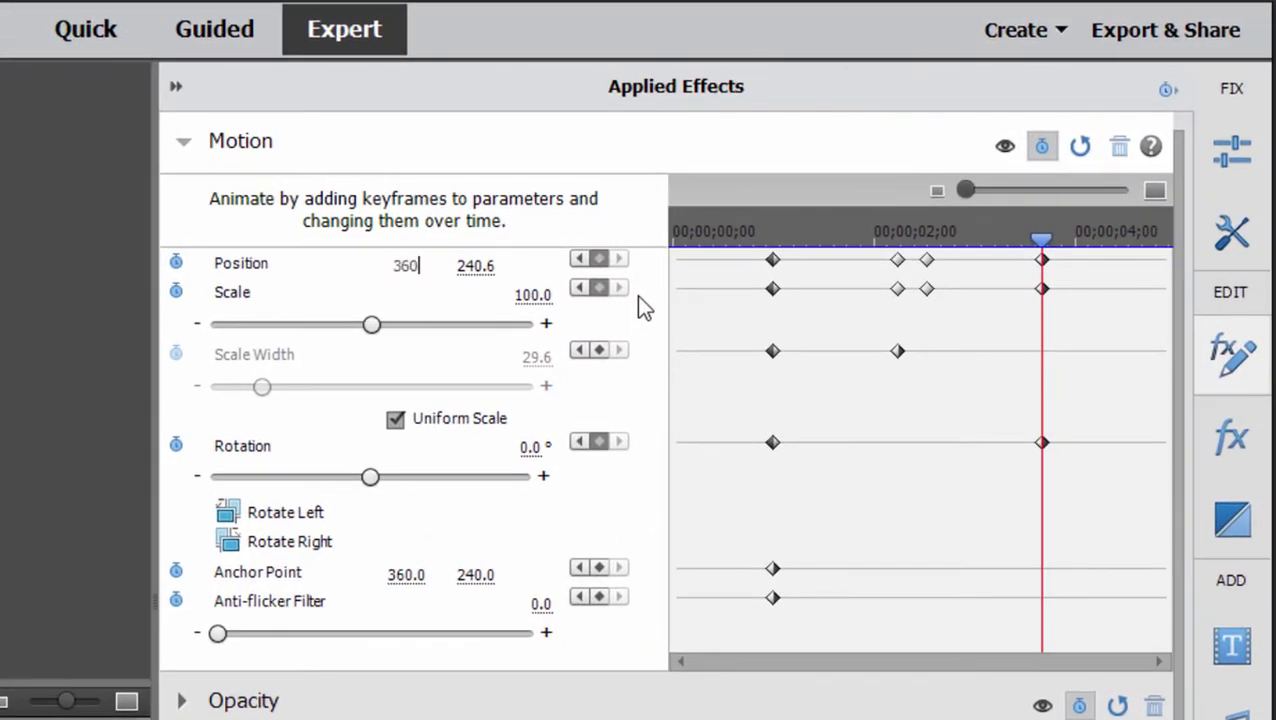
key(Return)
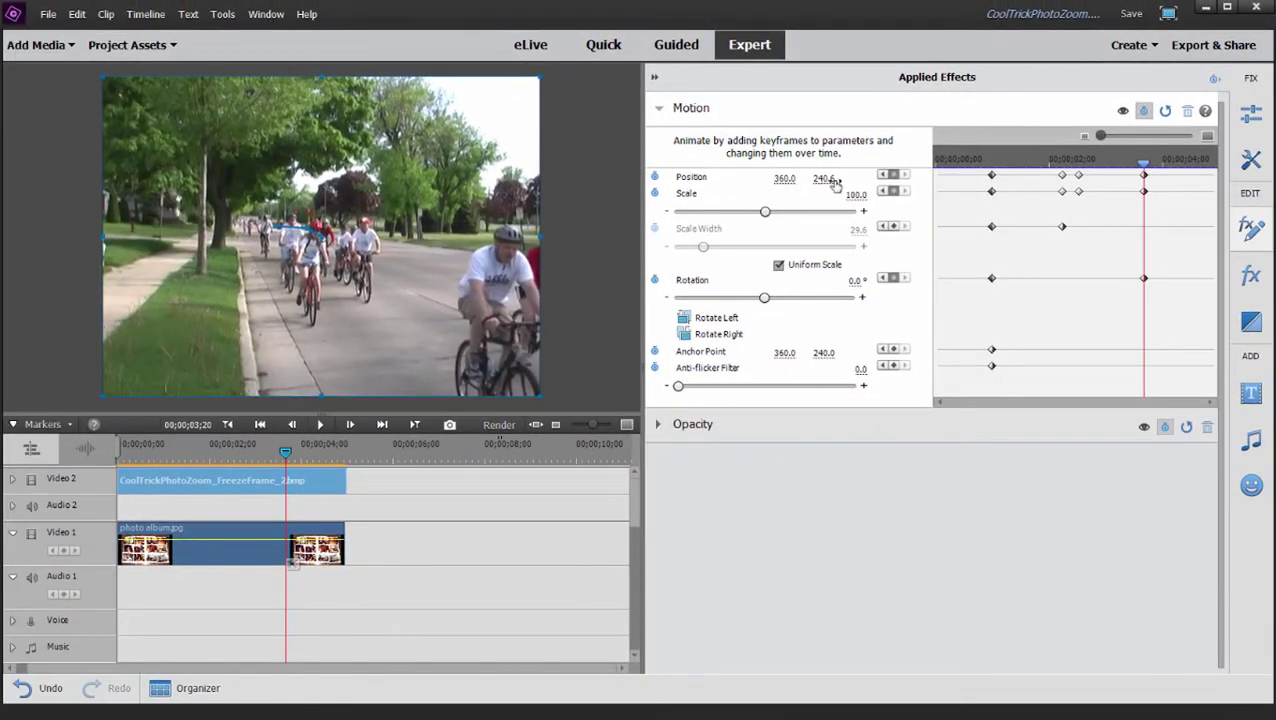
click(822, 179)
text(240)
key(Return)
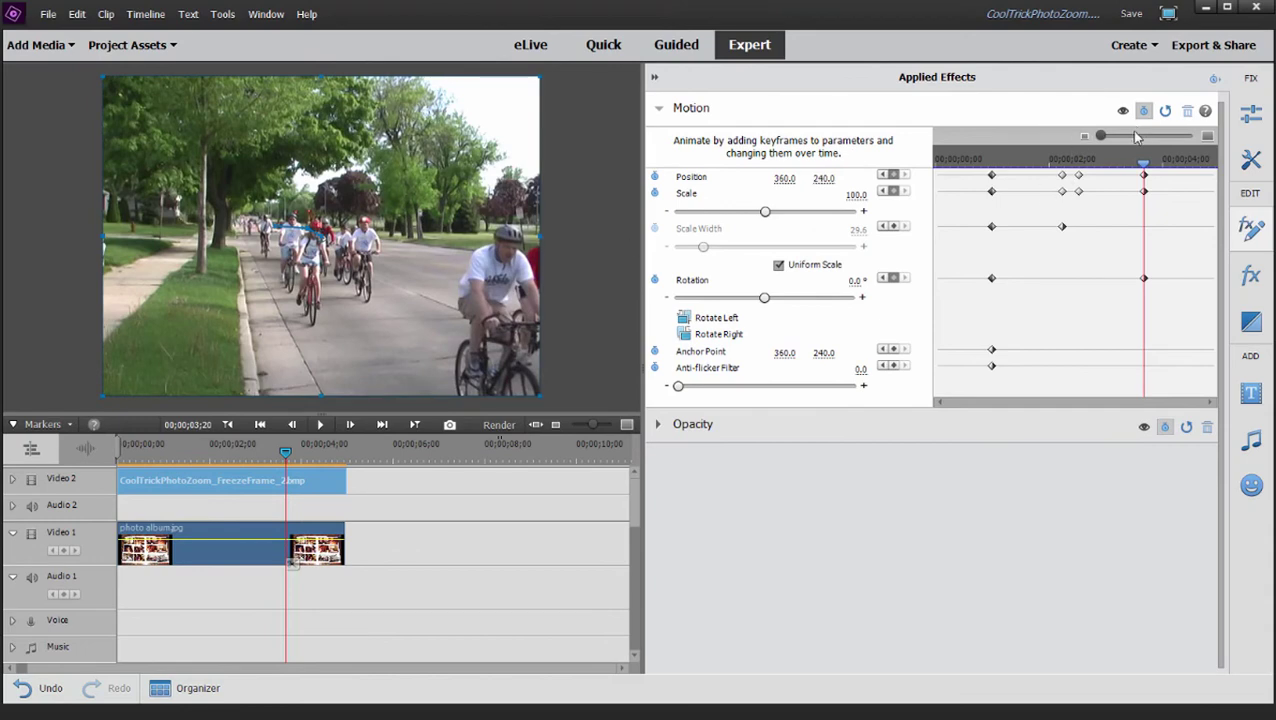
Cut the freeze-frame at the playhead and start BikeDriveby.avi at 3;20 right after it on Video 2.
click(426, 497)
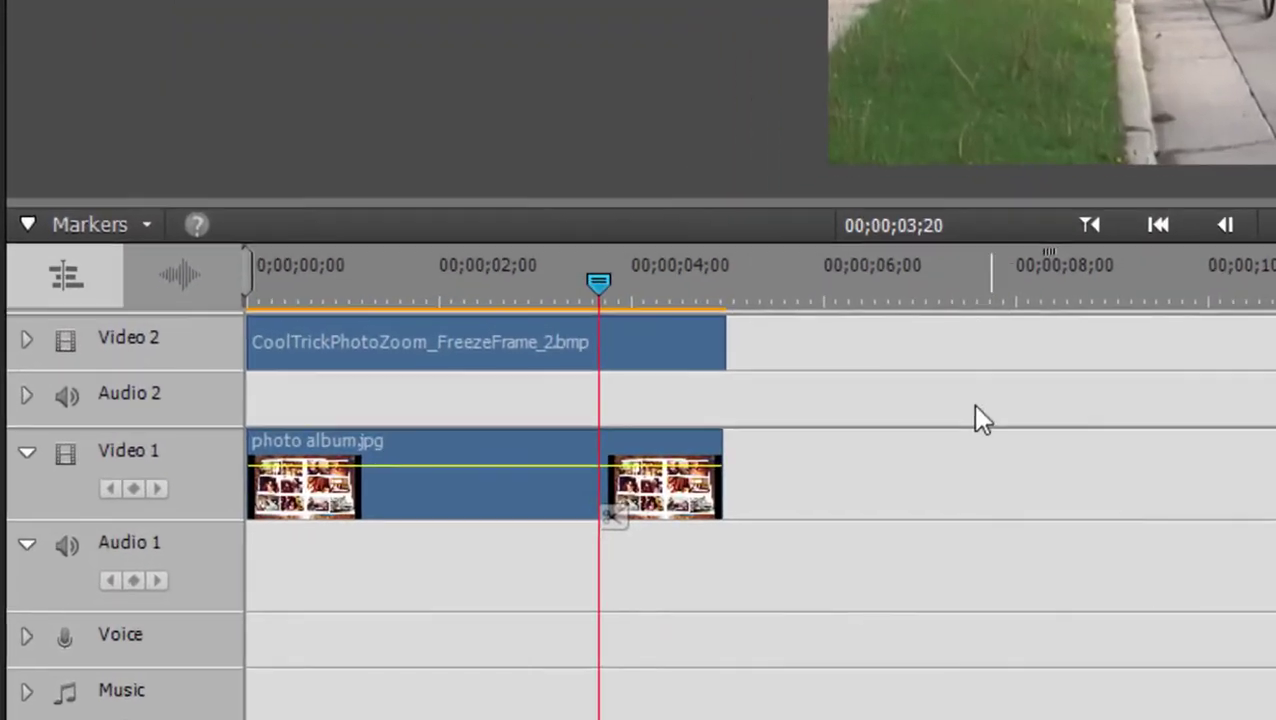
drag(346, 486, 284, 494)
drag(608, 375, 612, 348)
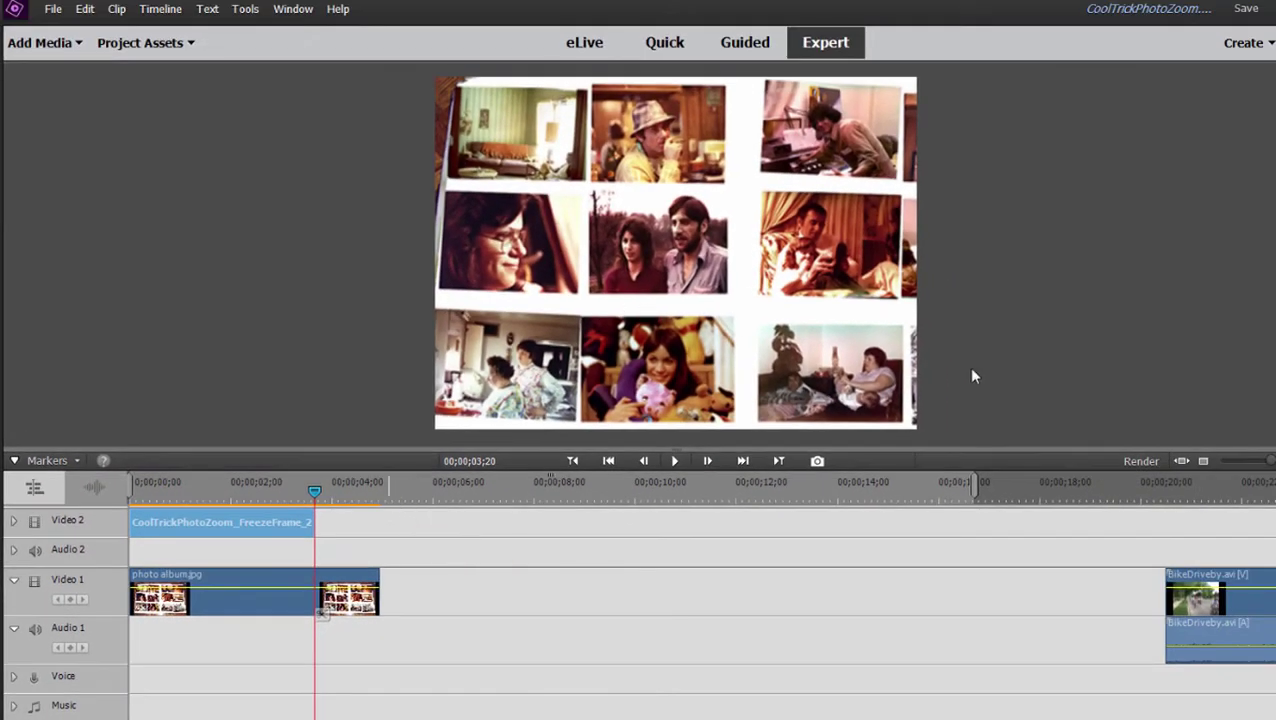
drag(1220, 600, 385, 520)
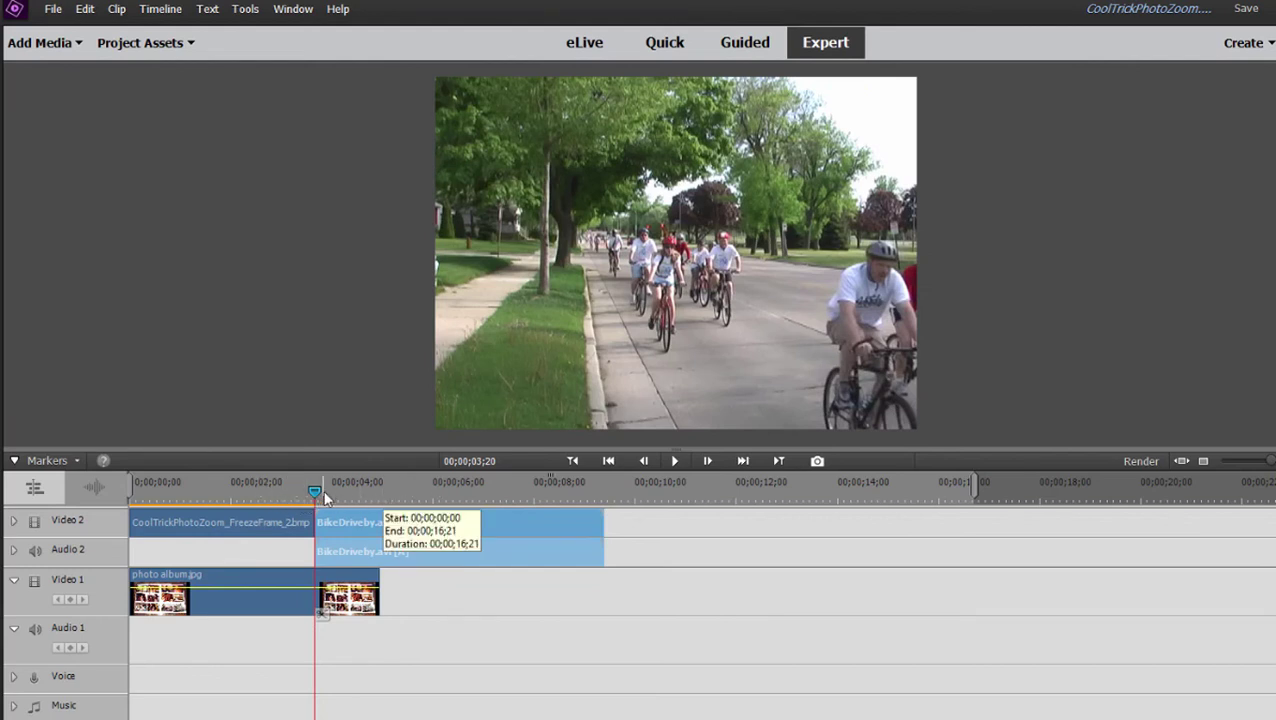
key(Home)
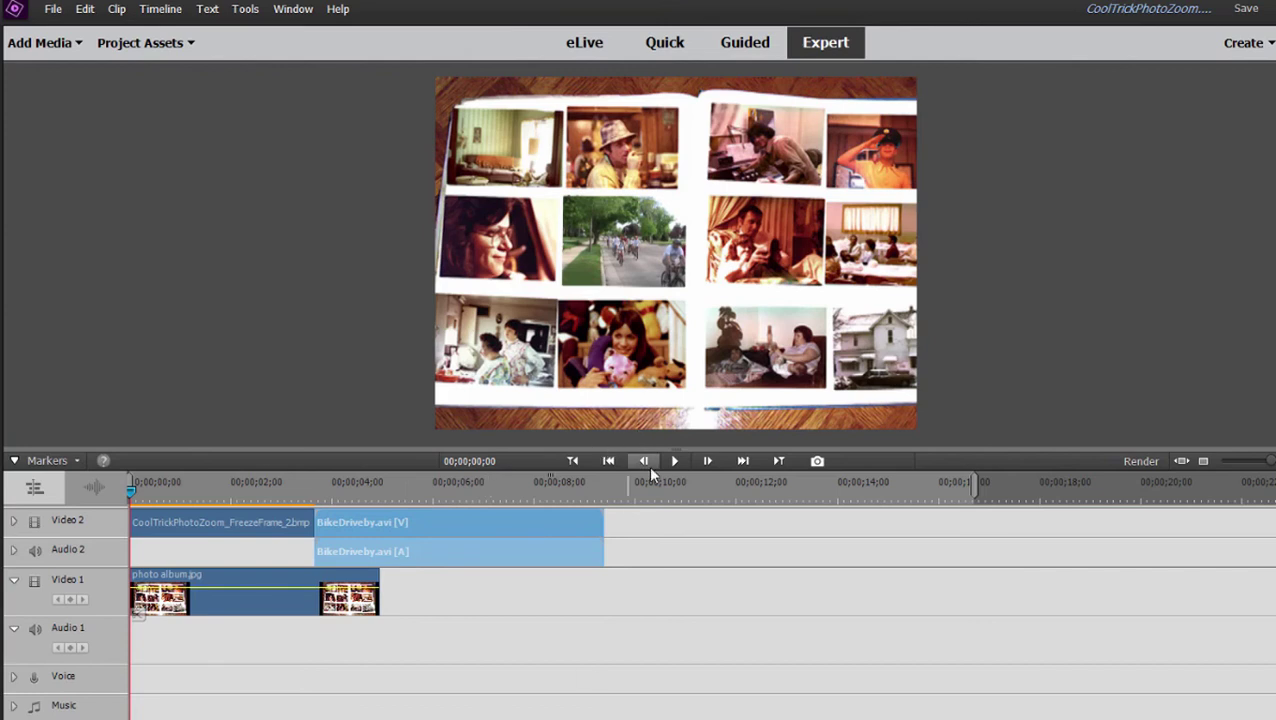
Play the sequence from the start and stop partway into the bike footage.
click(676, 460)
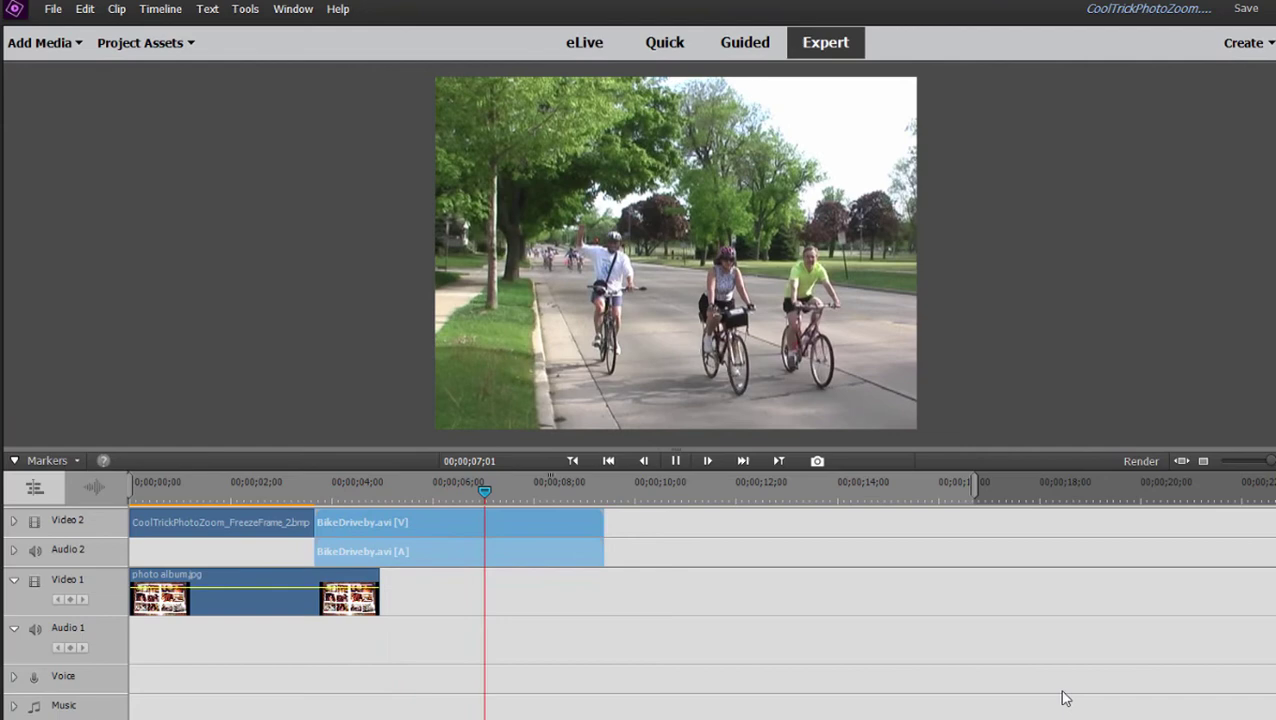
key(space)
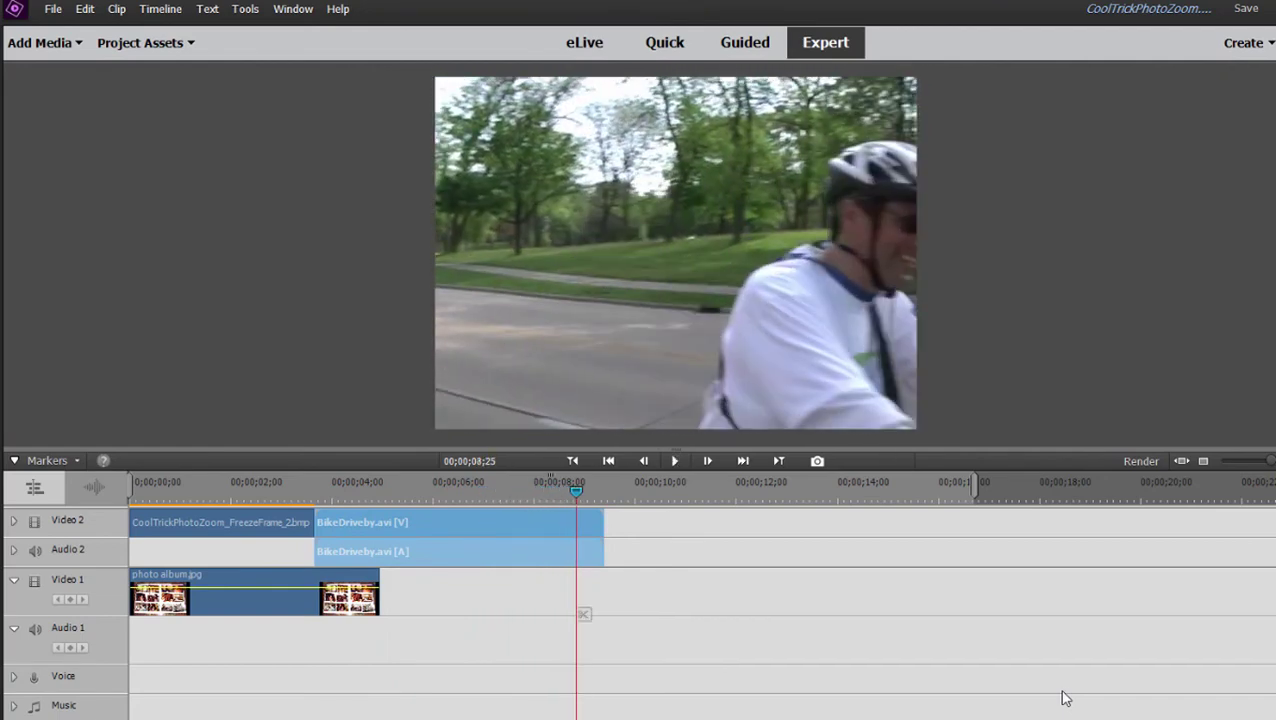